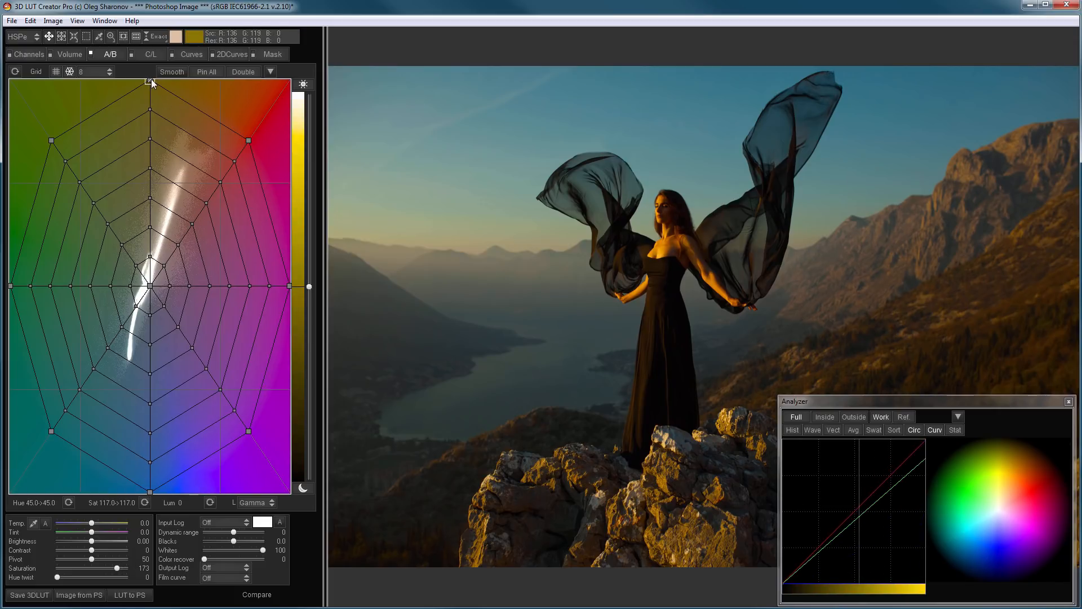
# Try shifting the yellow node of the A/B grid toward orange, and reset all adjustments to their defaults.
pyautogui.moveTo(150, 81); pyautogui.dragTo(179, 85)
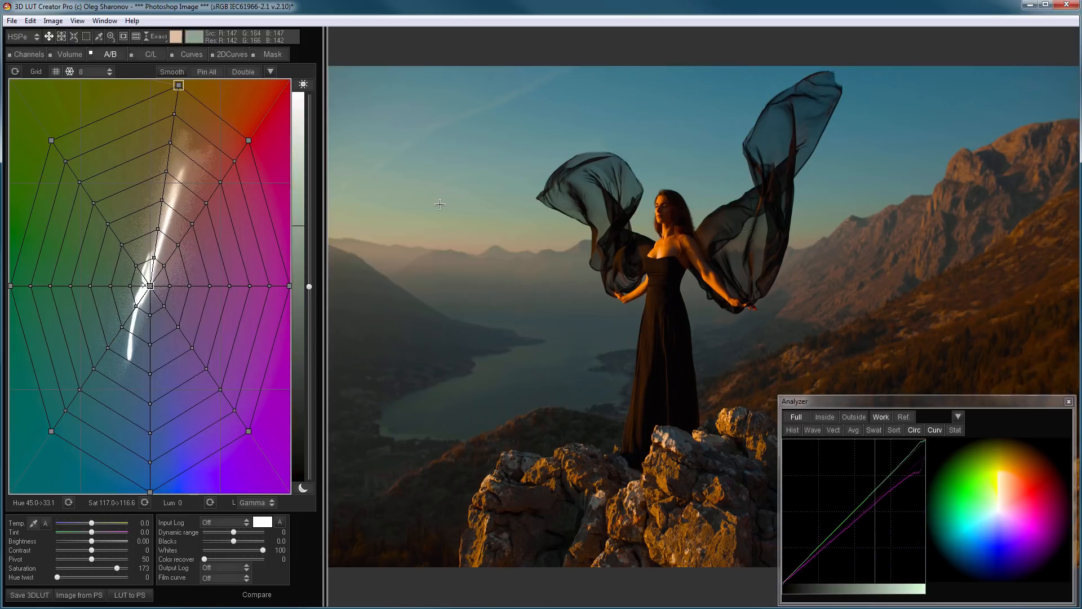
pyautogui.hotkey('ctrl', 'n')
pyautogui.press('Return')
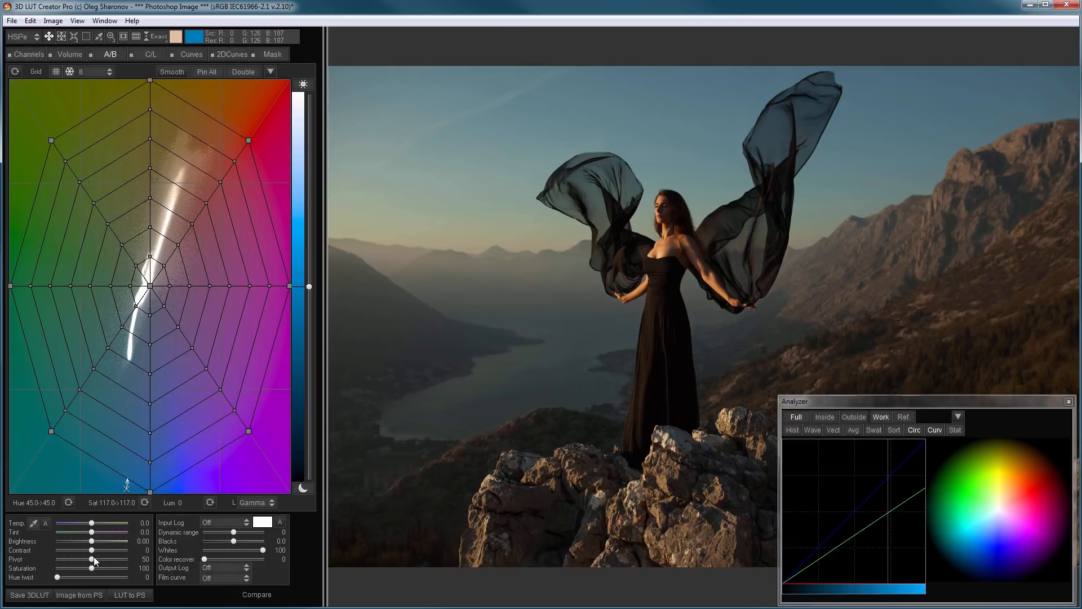
# Try a contrast of 59 with a pivot of 70, and restore both to their defaults.
pyautogui.moveTo(93, 551); pyautogui.dragTo(113, 550)
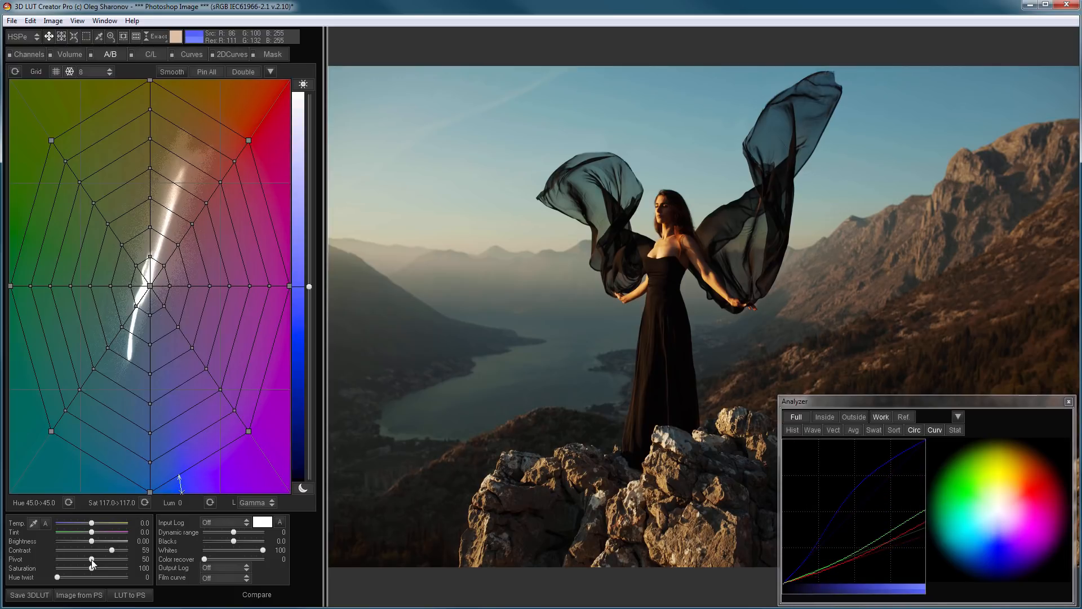
pyautogui.moveTo(93, 559); pyautogui.dragTo(107, 563)
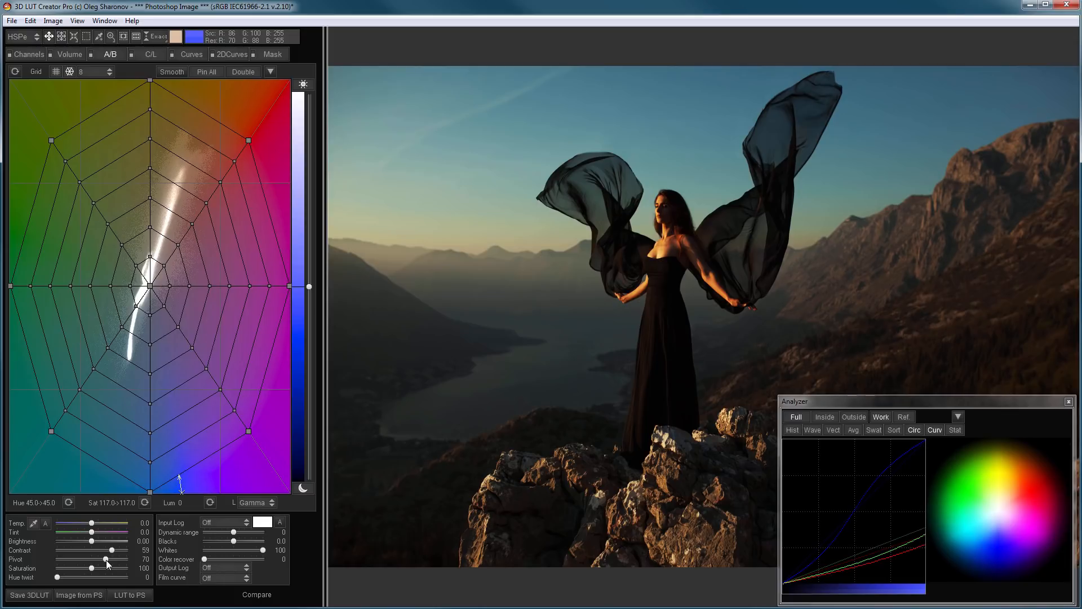
pyautogui.doubleClick(106, 560)
pyautogui.doubleClick(112, 549)
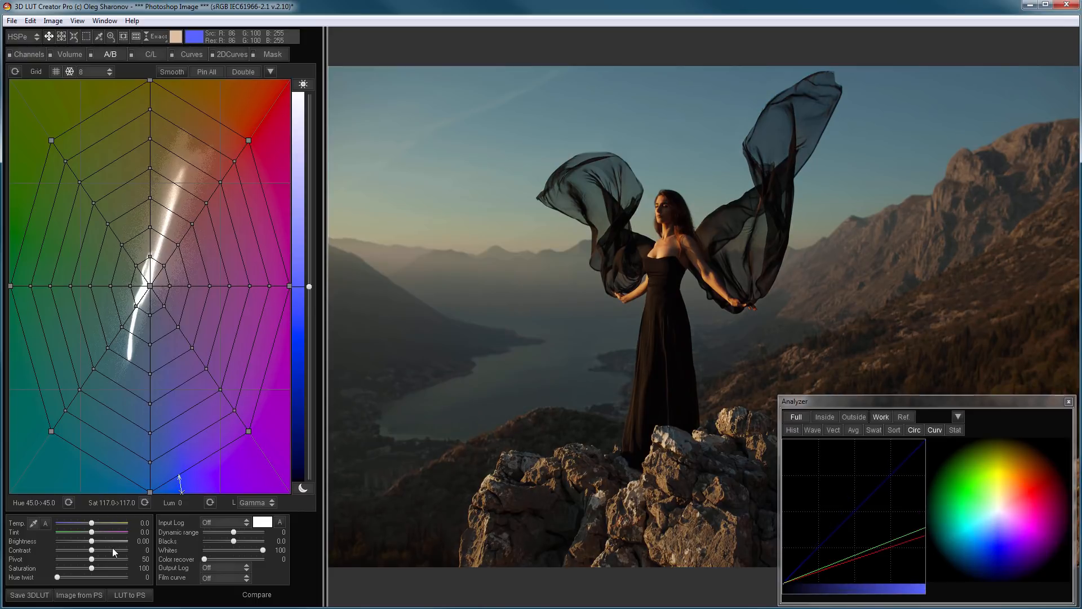
# Darken the image by moving the black point of the Master curve to 50/0.
pyautogui.click(192, 54)
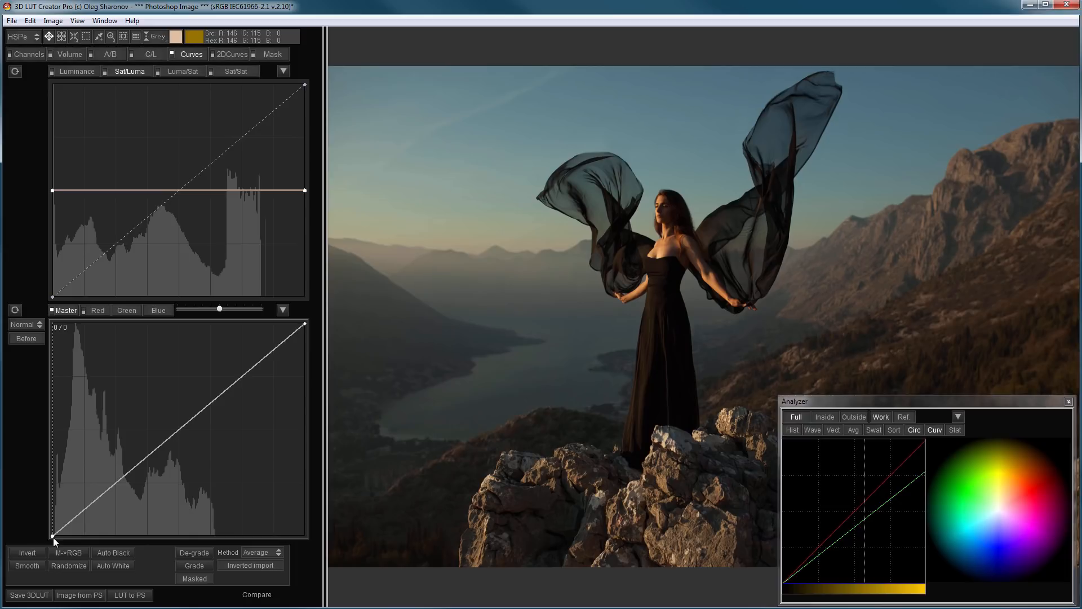
pyautogui.moveTo(53, 536); pyautogui.dragTo(102, 541)
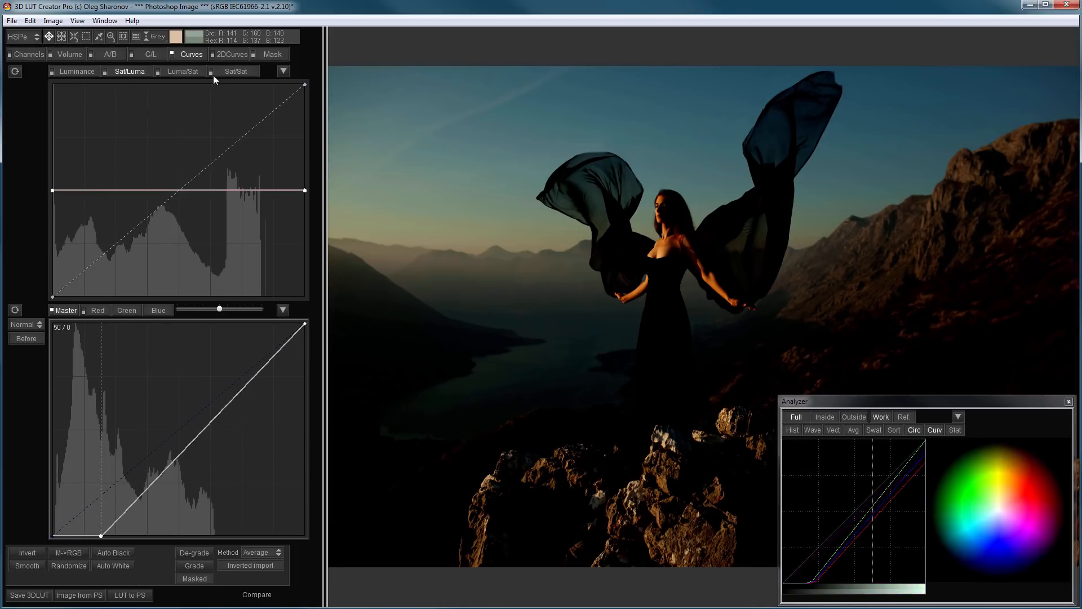
# Enable the luminance mask and lower its curve's shadow point to 0/0 for a linear ramp.
pyautogui.click(271, 55)
pyautogui.click(253, 55)
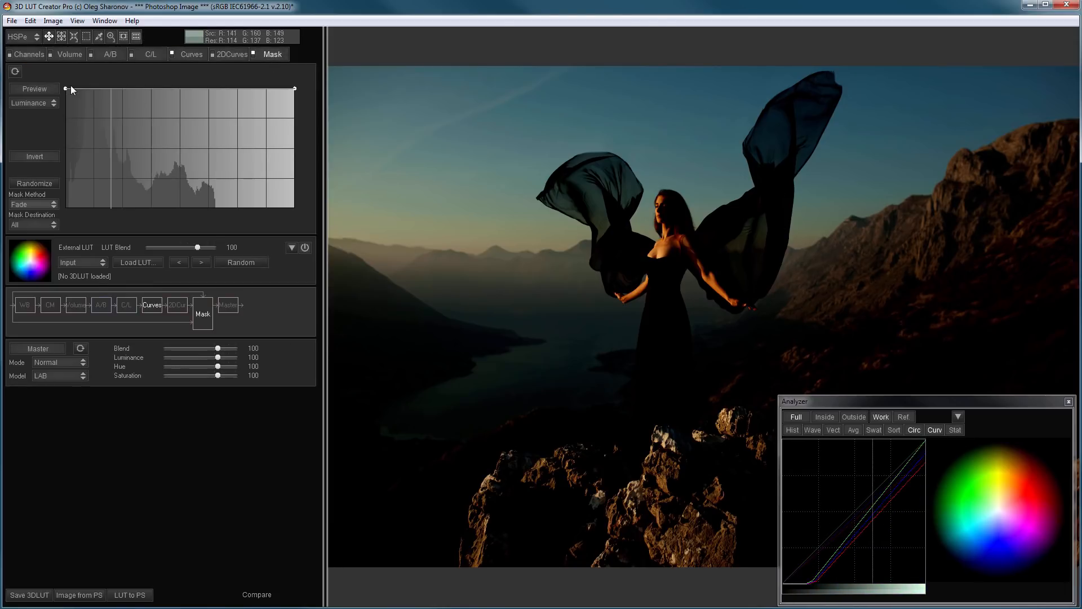
pyautogui.moveTo(65, 88); pyautogui.dragTo(68, 228)
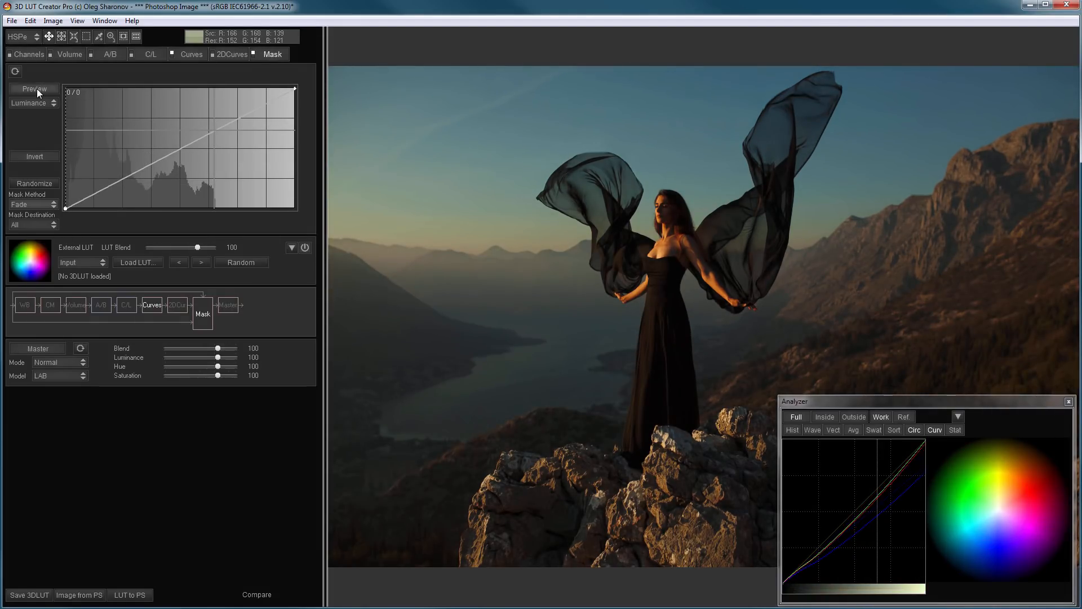
# Preview the luminance mask, compare with the original image, and toggle the mask to compare results, leaving it disabled.
pyautogui.click(36, 89)
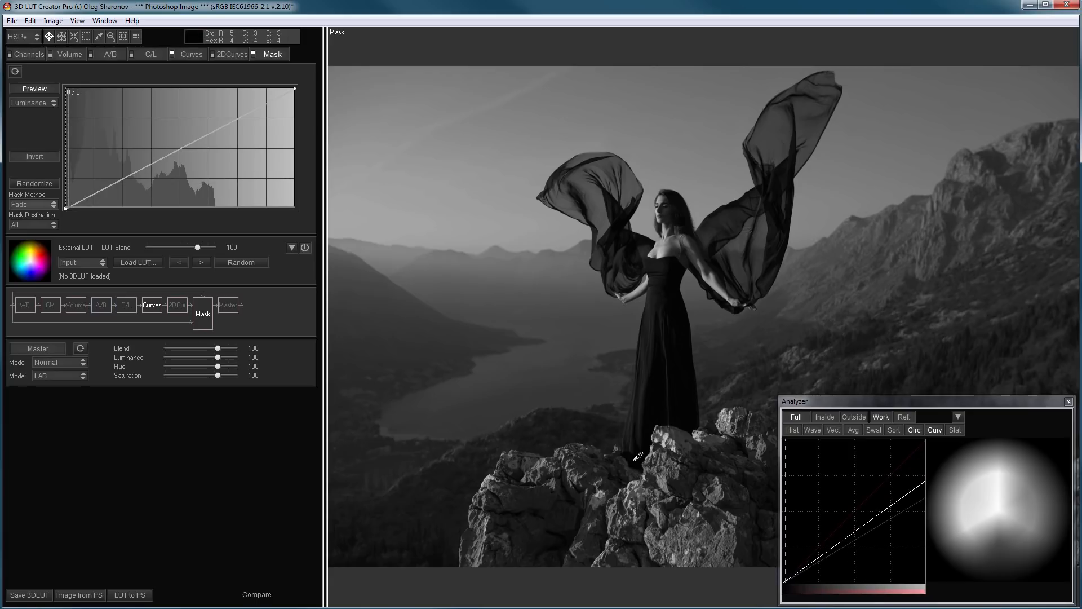
pyautogui.click(39, 88)
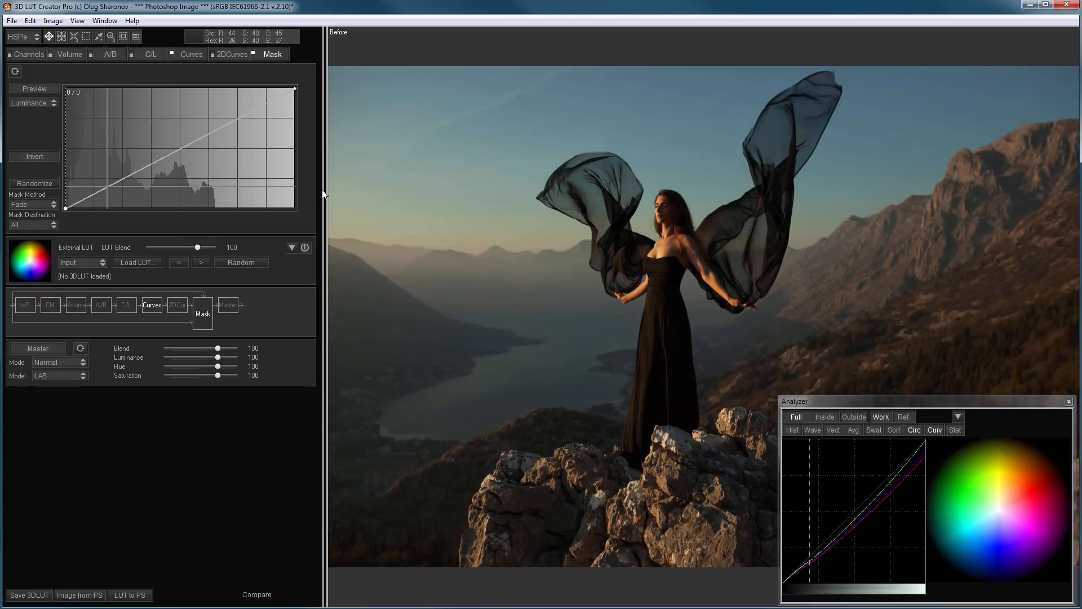
pyautogui.press('space')
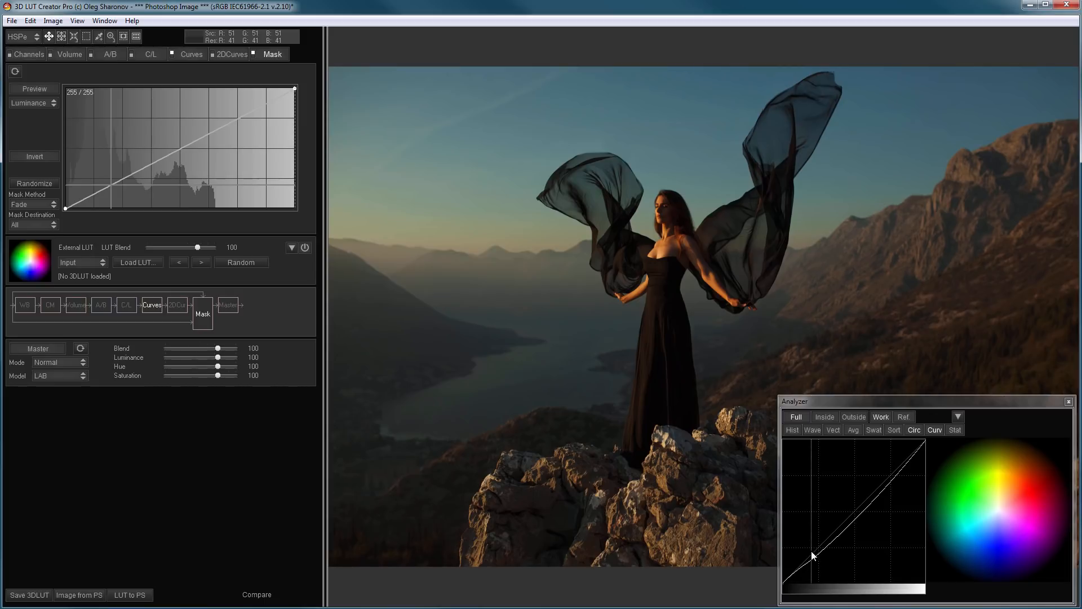
pyautogui.click(253, 53)
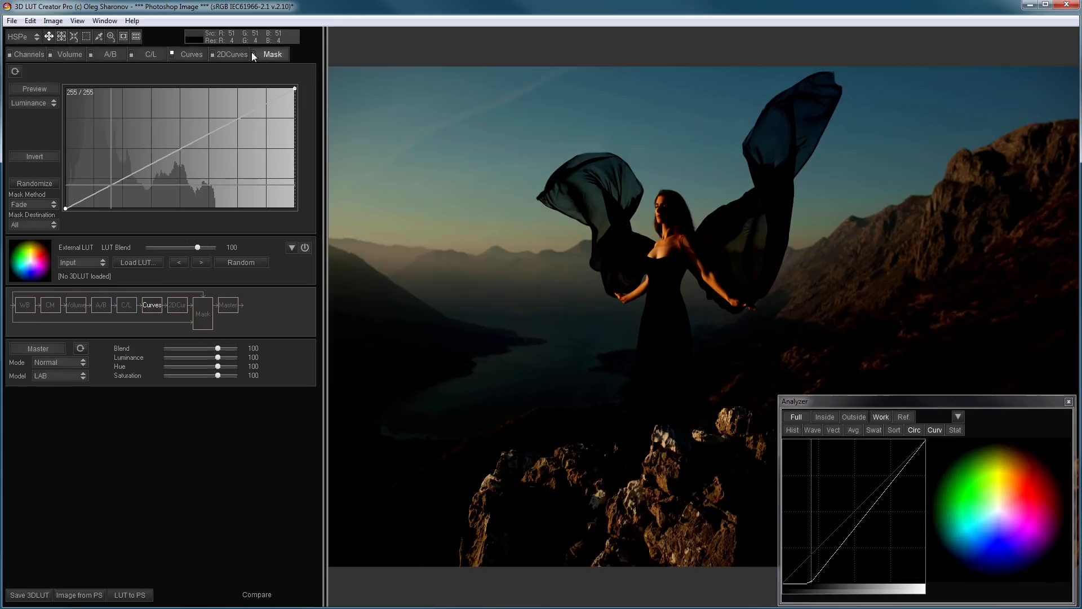
pyautogui.click(251, 52)
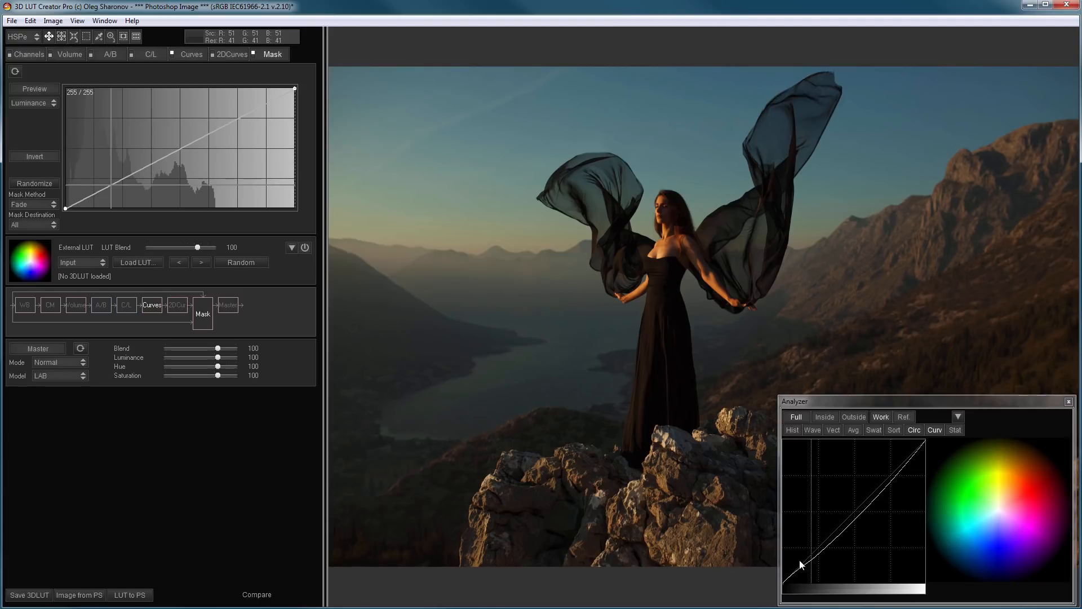
pyautogui.click(253, 54)
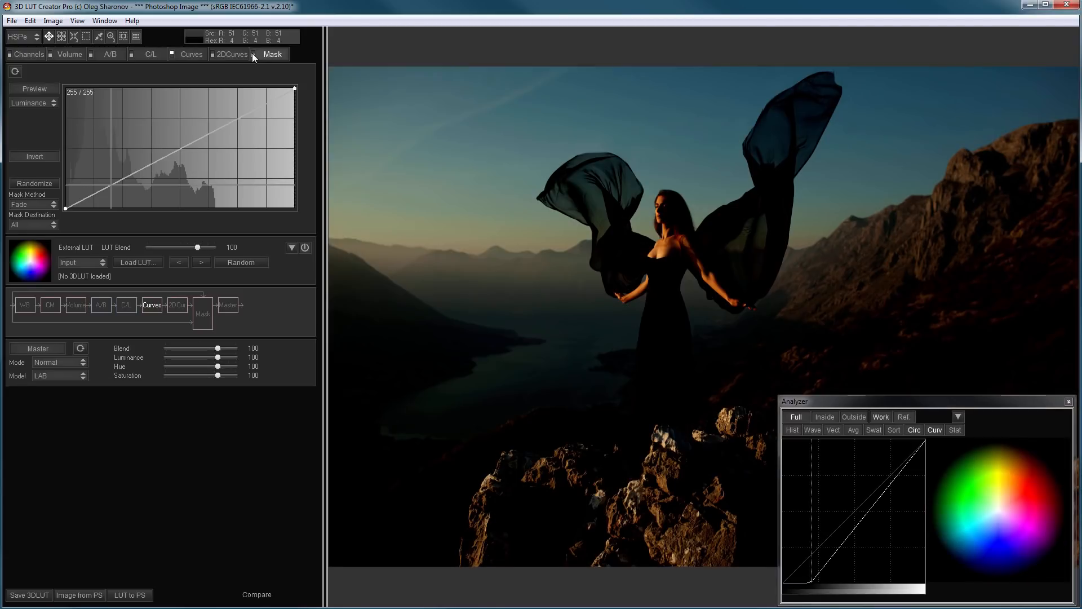
# Transfer the Master curve to the RGB channel curves, smooth away the extra points and enable the RGB curves.
pyautogui.click(189, 53)
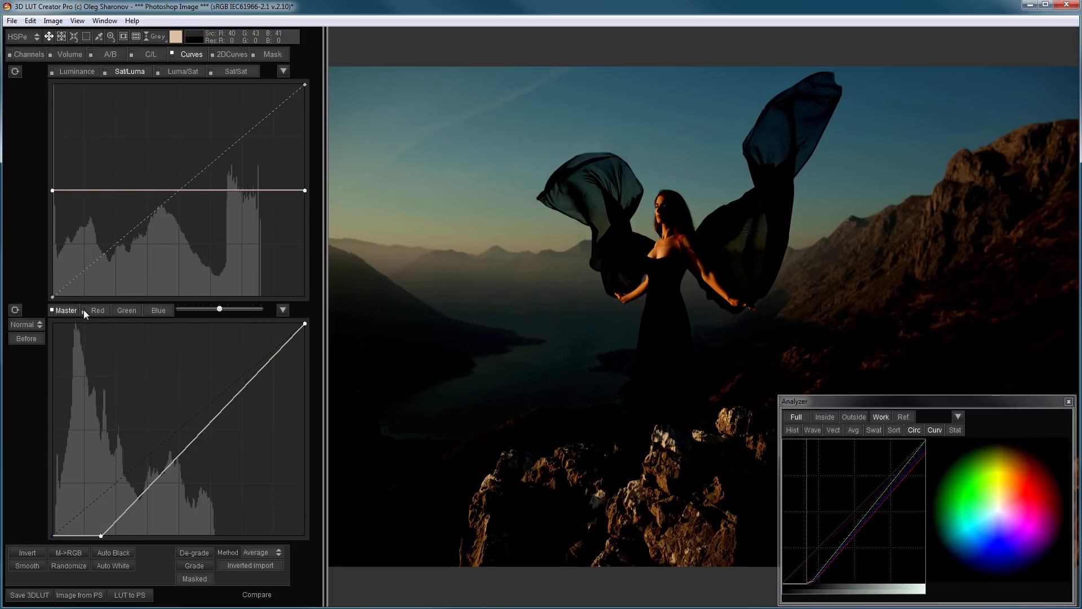
pyautogui.click(69, 554)
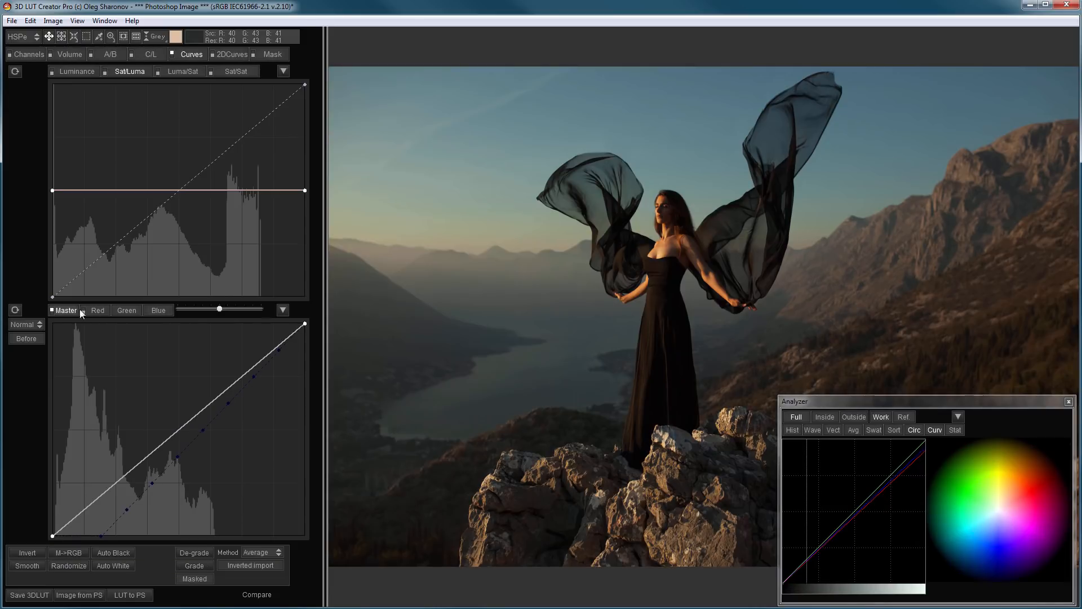
pyautogui.click(98, 311)
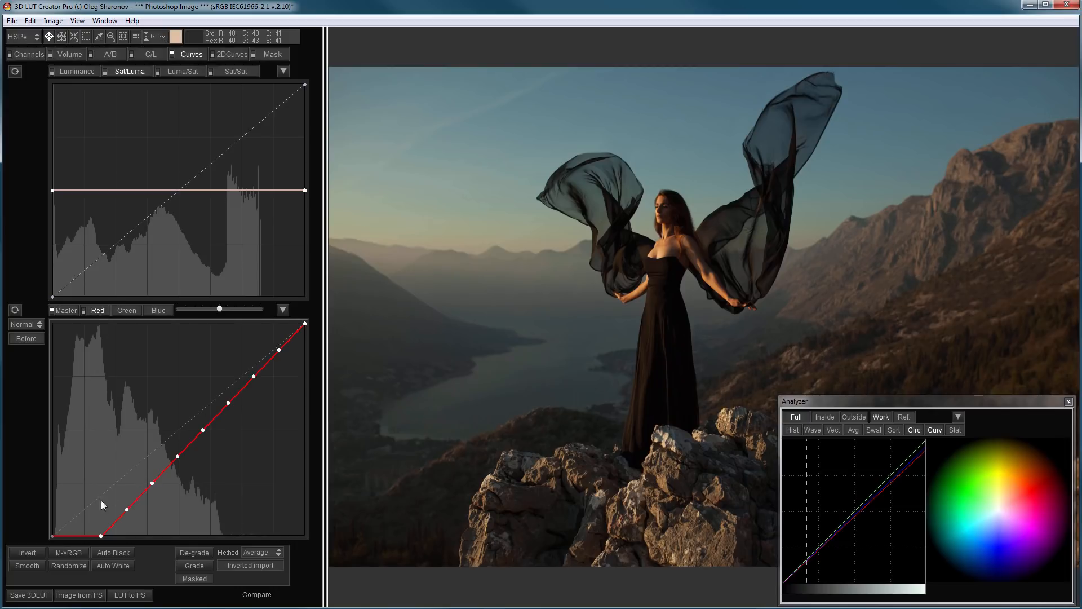
pyautogui.click(25, 566)
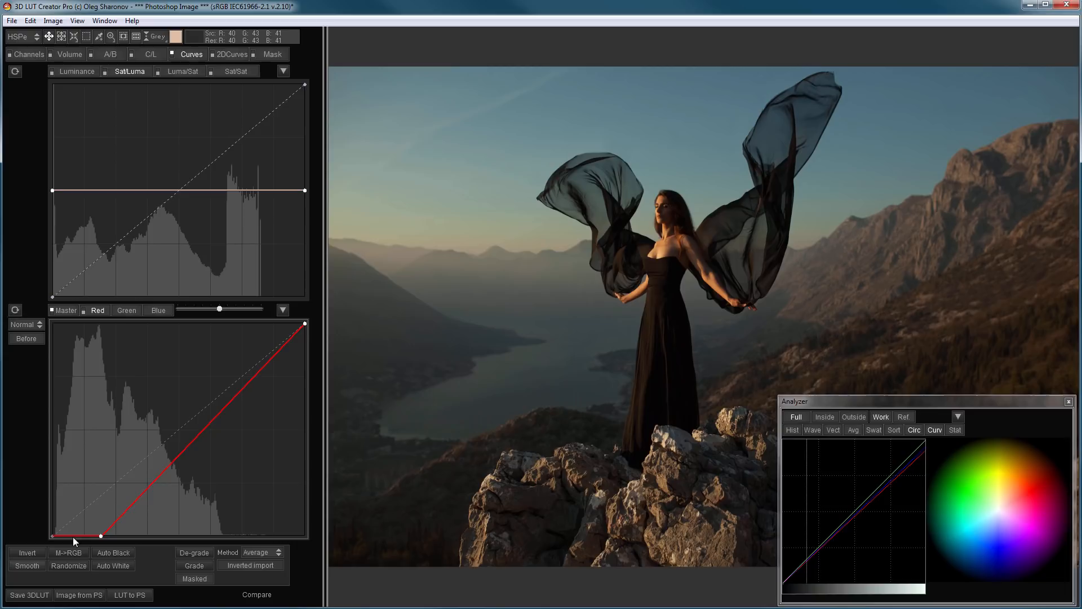
pyautogui.click(84, 309)
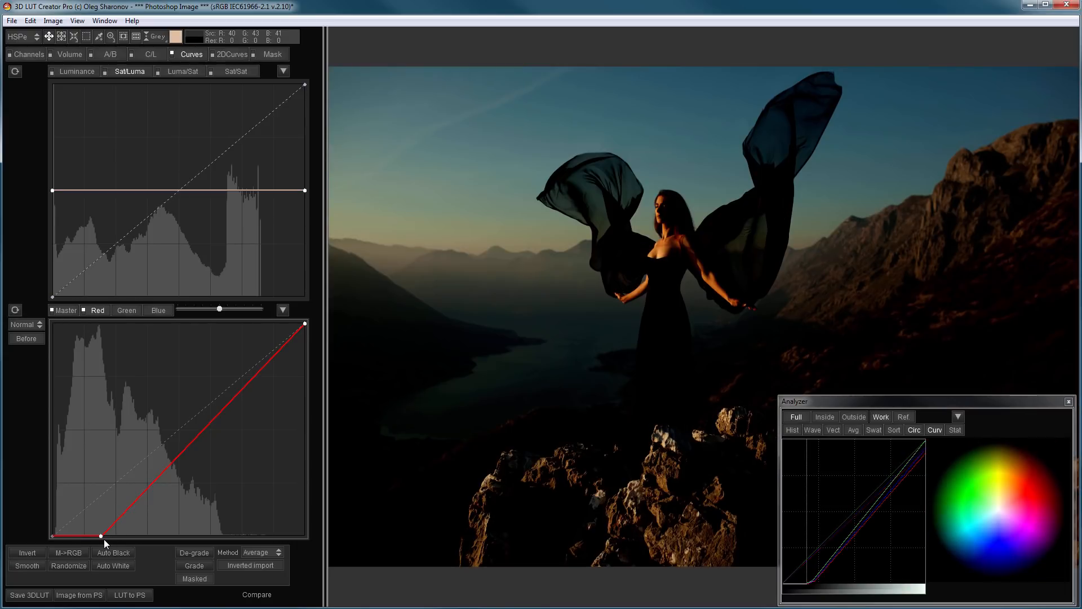
# Return the Red curve's black point to 0/0, and check the Green and Blue curves.
pyautogui.moveTo(101, 536); pyautogui.dragTo(49, 544)
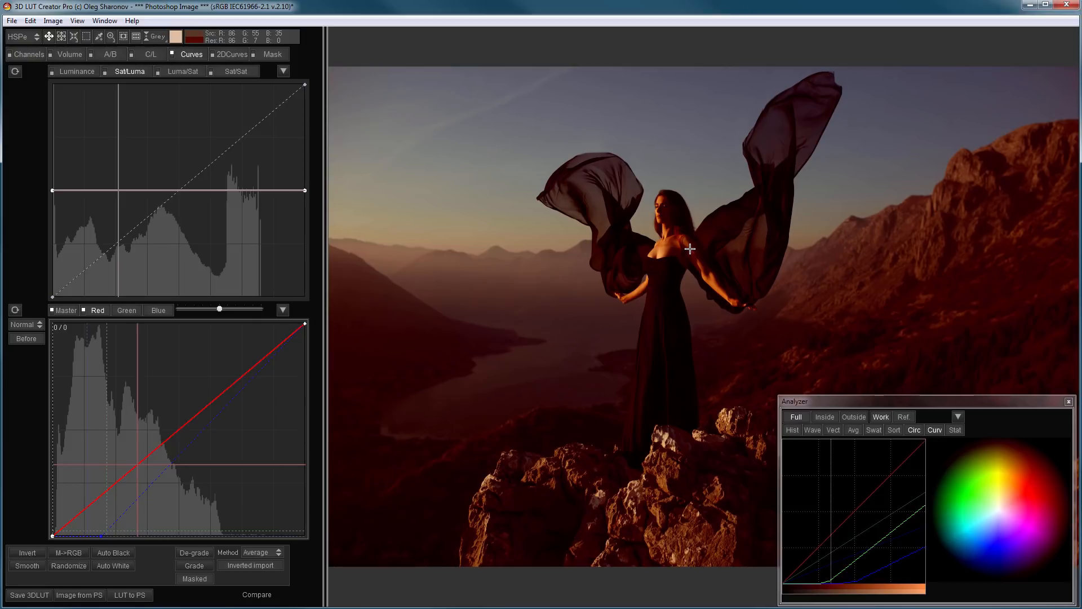
pyautogui.click(129, 310)
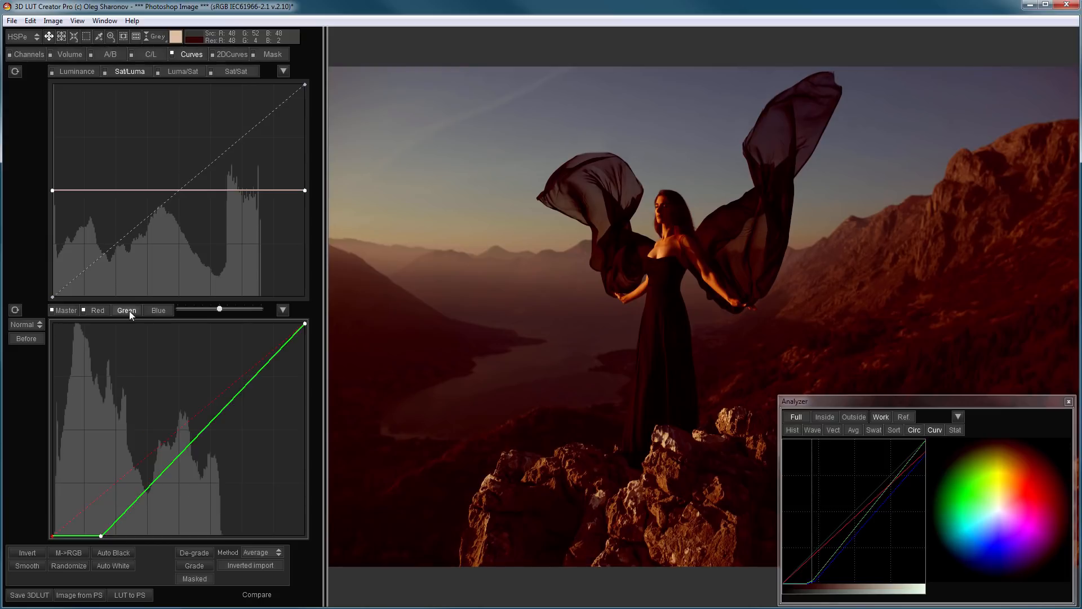
pyautogui.click(151, 311)
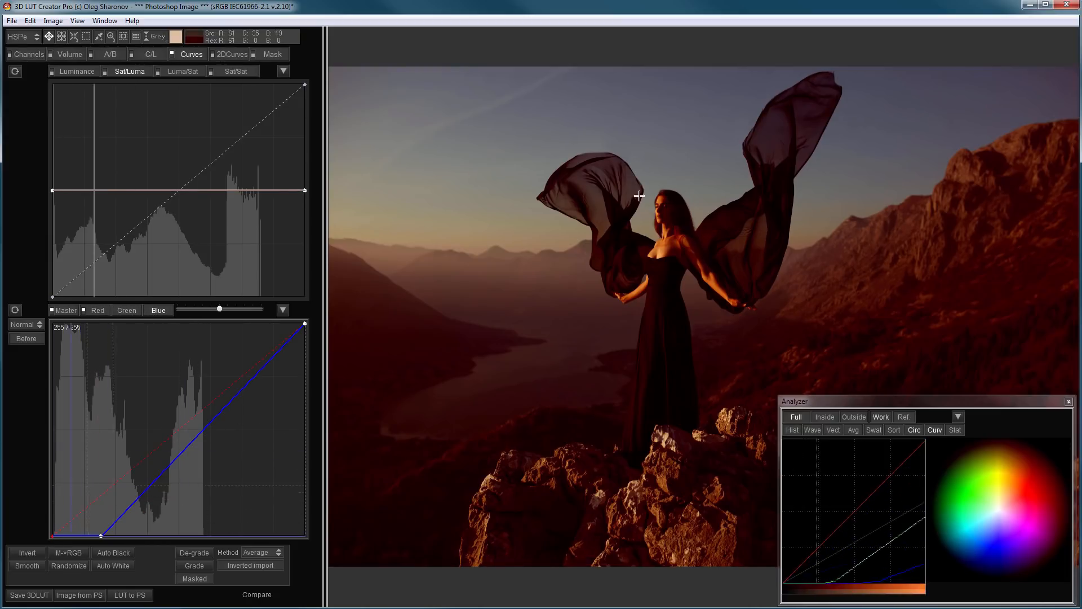
# Switch the mask type to HSP, sample the skin tones along the woman's arm and enable the mask.
pyautogui.click(275, 52)
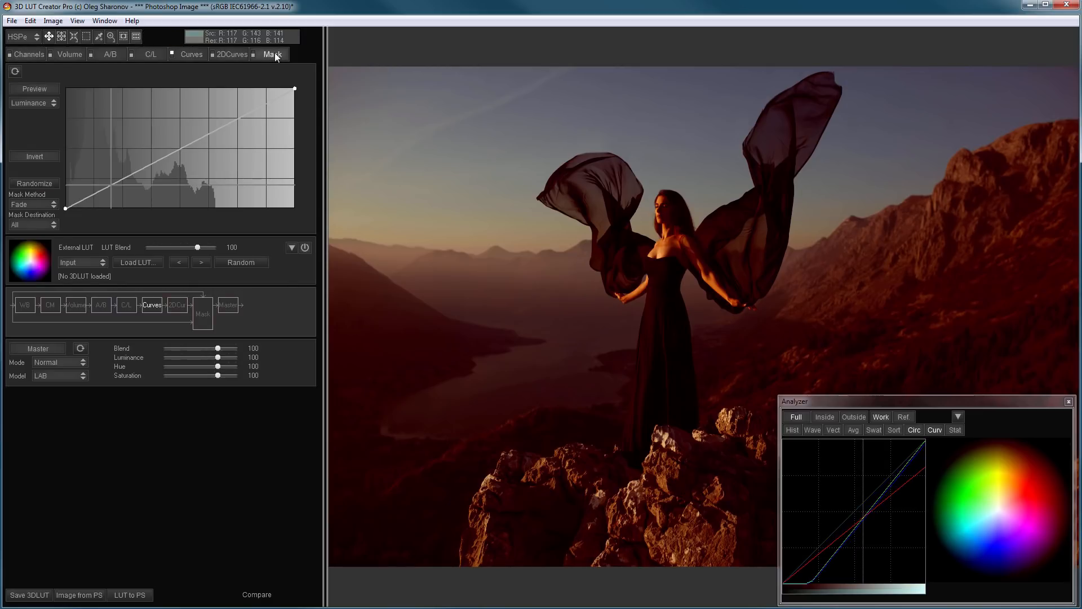
pyautogui.click(32, 103)
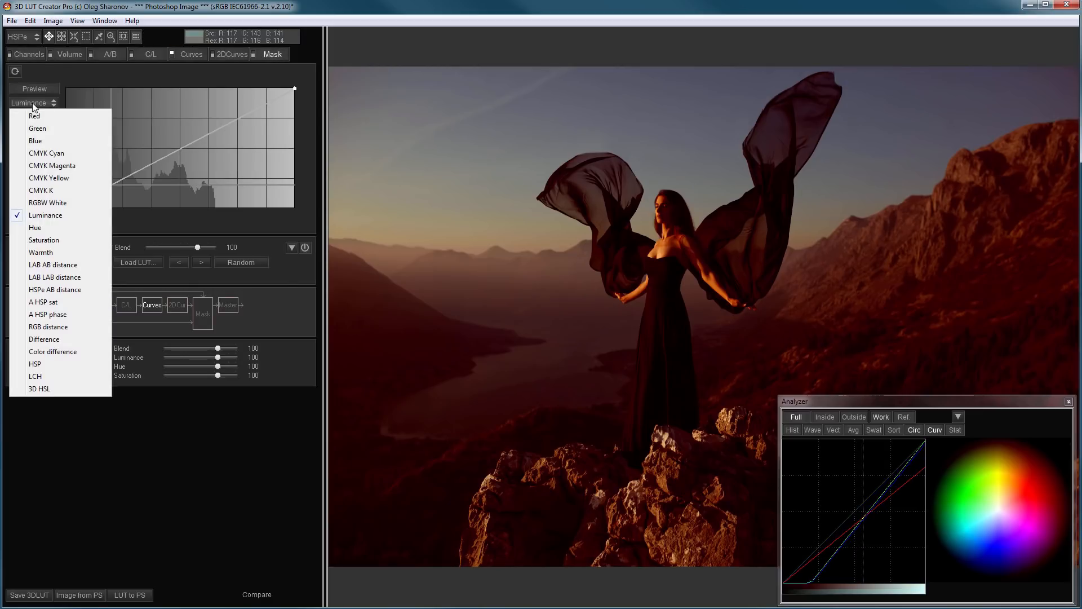
pyautogui.click(57, 364)
pyautogui.moveTo(676, 242); pyautogui.dragTo(727, 296)
pyautogui.click(254, 54)
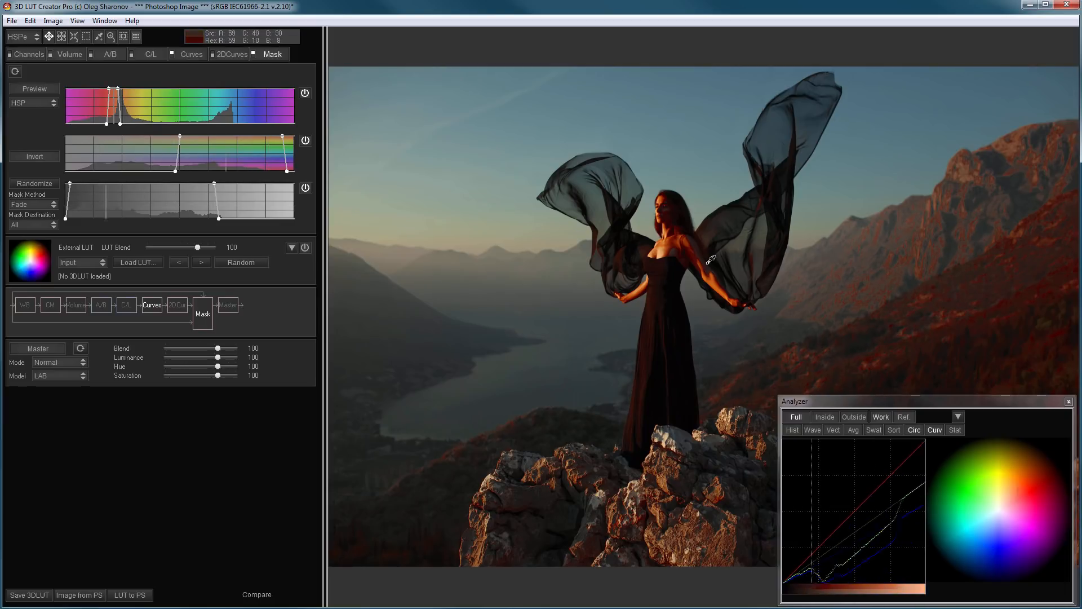
# Reset the HSP mask's ranges and keep the mask enabled.
pyautogui.click(44, 104)
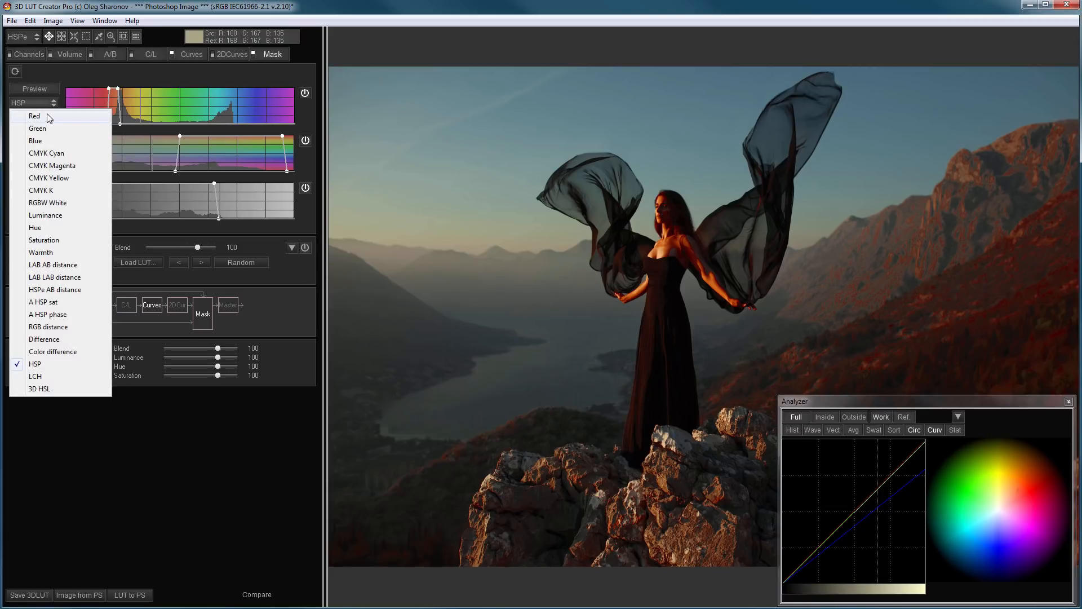
pyautogui.click(15, 71)
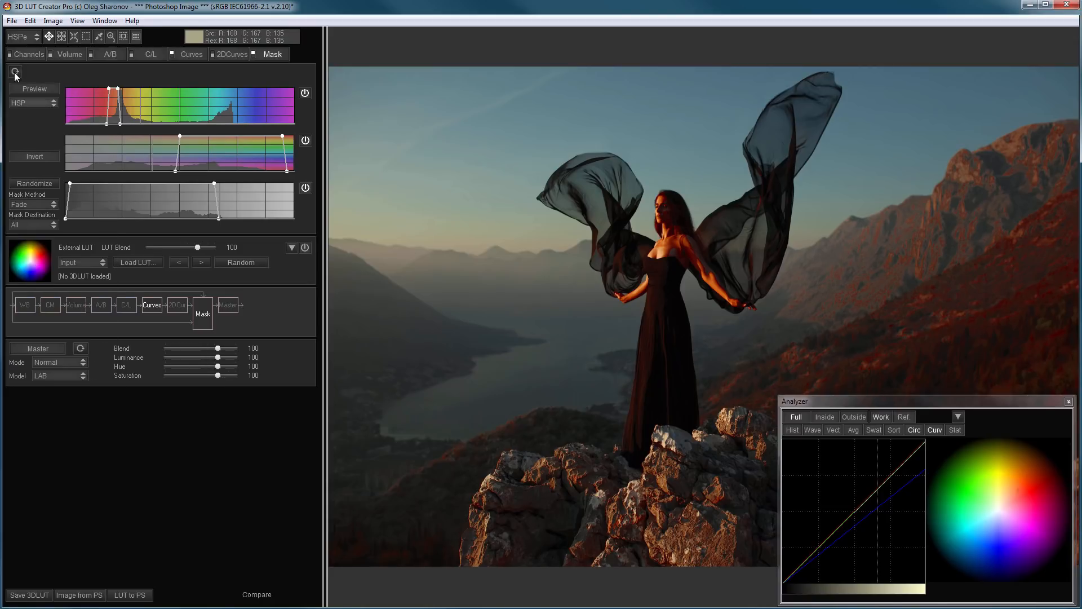
pyautogui.click(253, 54)
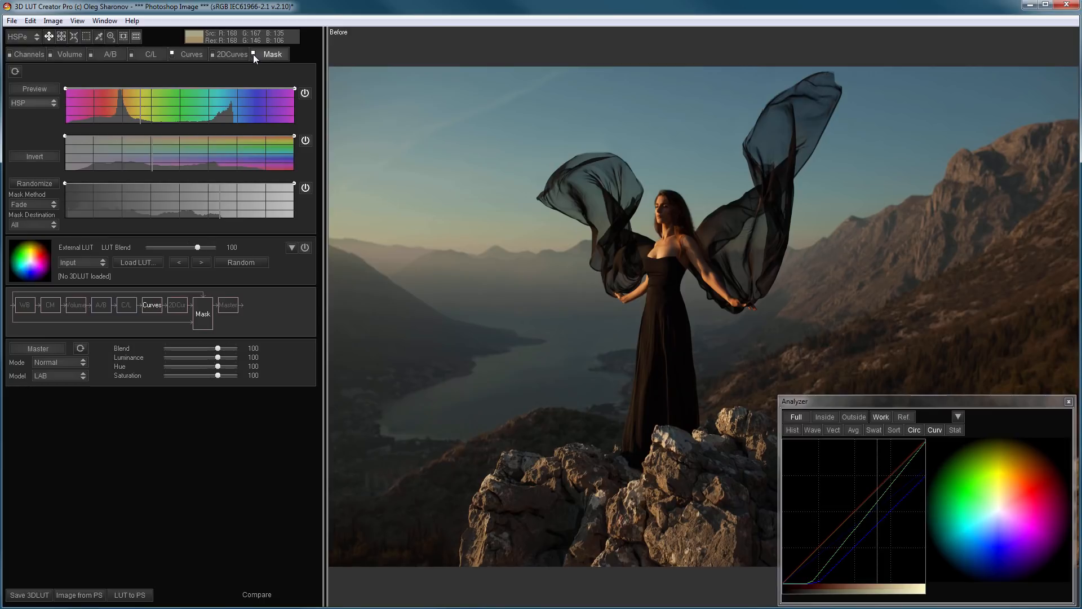
# View the individual colour channels of the original image one at a time, including green.
pyautogui.hotkey('ctrl', '3')
pyautogui.hotkey('ctrl', '4')
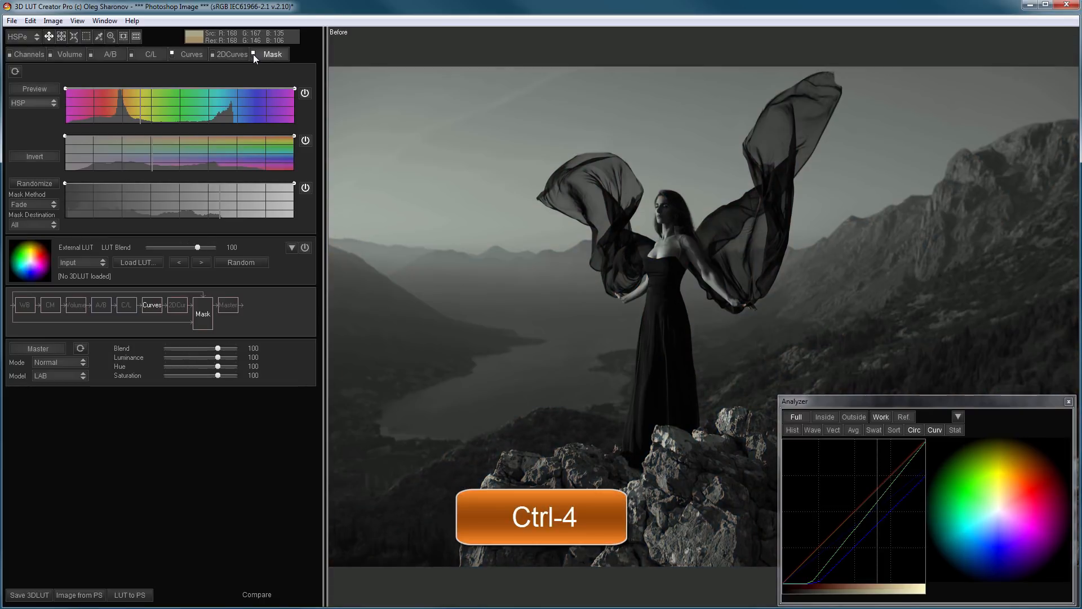
pyautogui.hotkey('ctrl', '5')
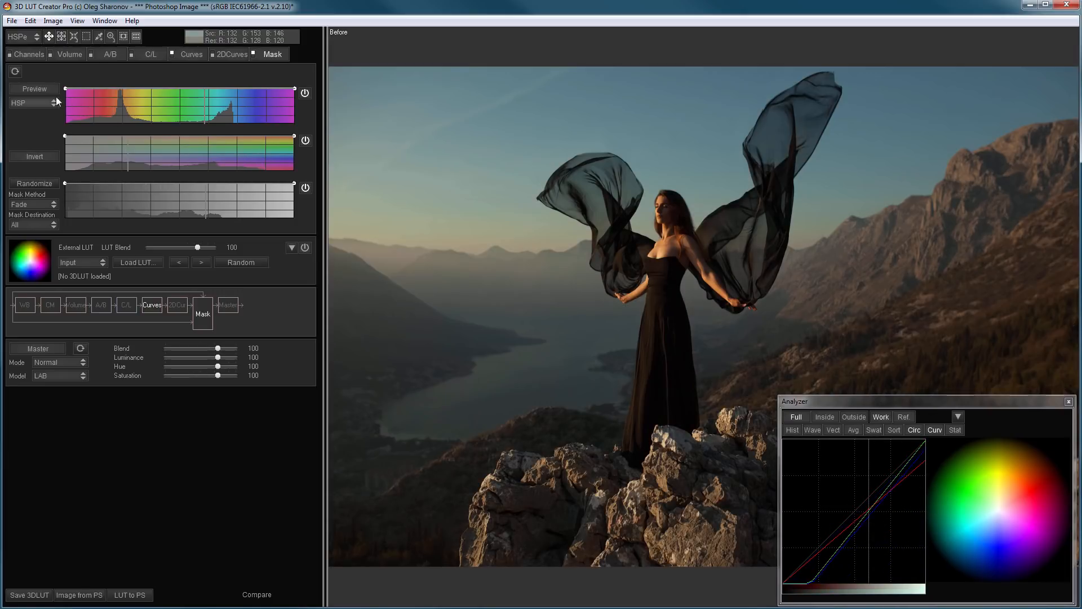
# Set the mask type to Red, preview it and lower the mask curve's shadow point to 0/0.
pyautogui.click(30, 103)
pyautogui.click(39, 116)
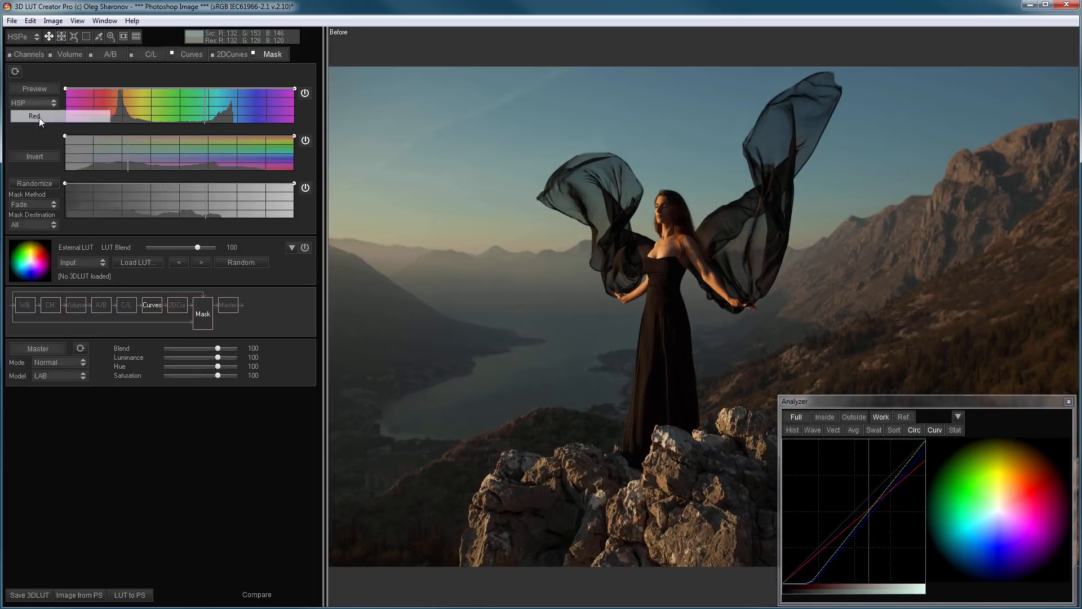
pyautogui.click(44, 89)
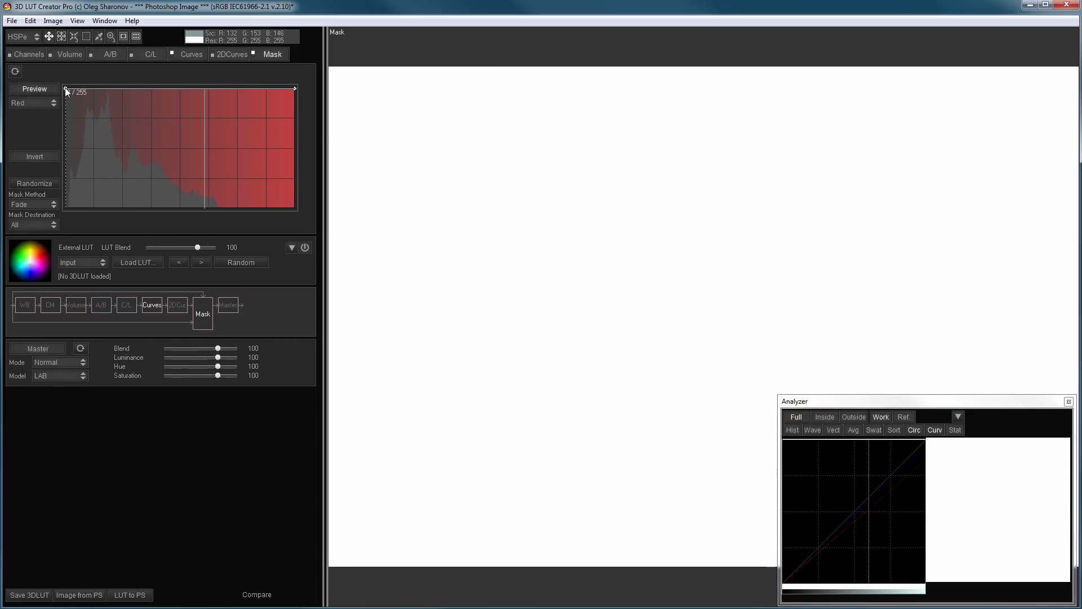
pyautogui.moveTo(66, 88); pyautogui.dragTo(59, 221)
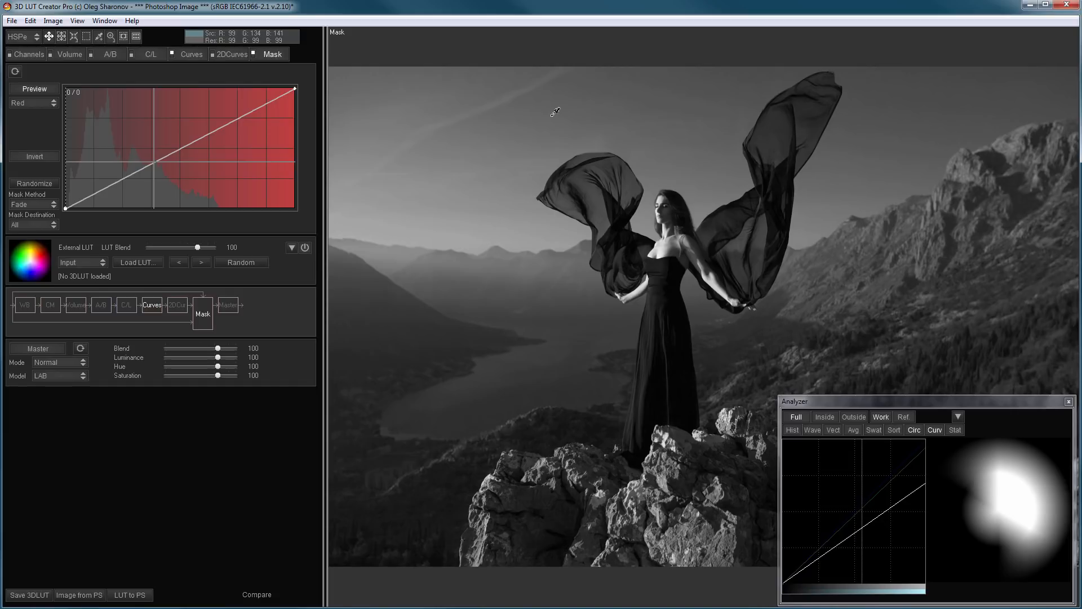
pyautogui.moveTo(1012, 461)
pyautogui.mouseDown()
pyautogui.moveTo(1023, 577)
pyautogui.moveTo(1020, 488)
pyautogui.moveTo(1012, 502)
pyautogui.mouseUp()
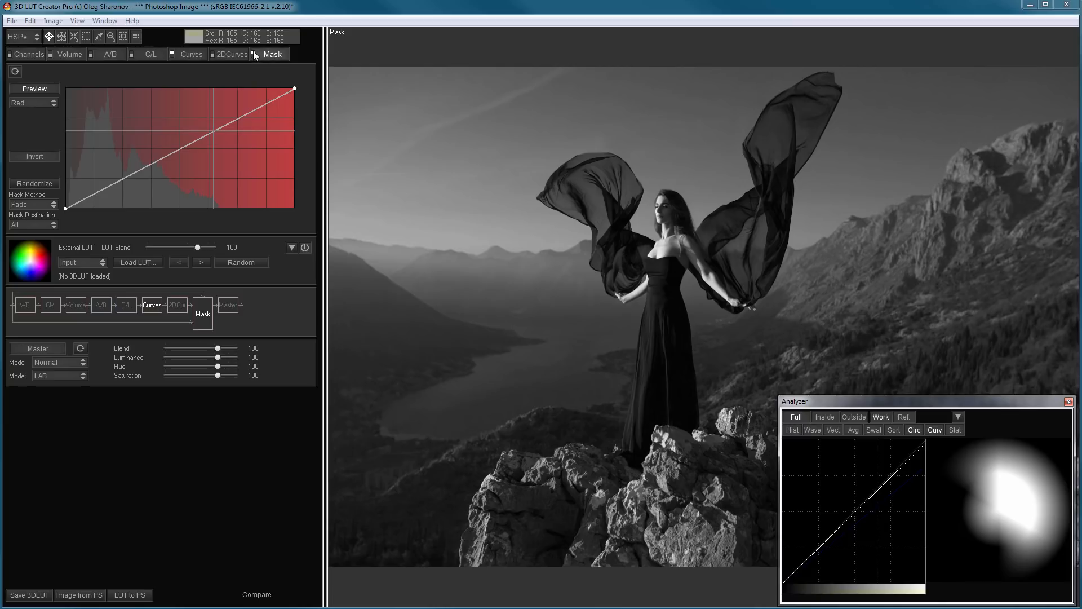
# Turn off the Red mask preview and compare the graded image with the original.
pyautogui.click(43, 90)
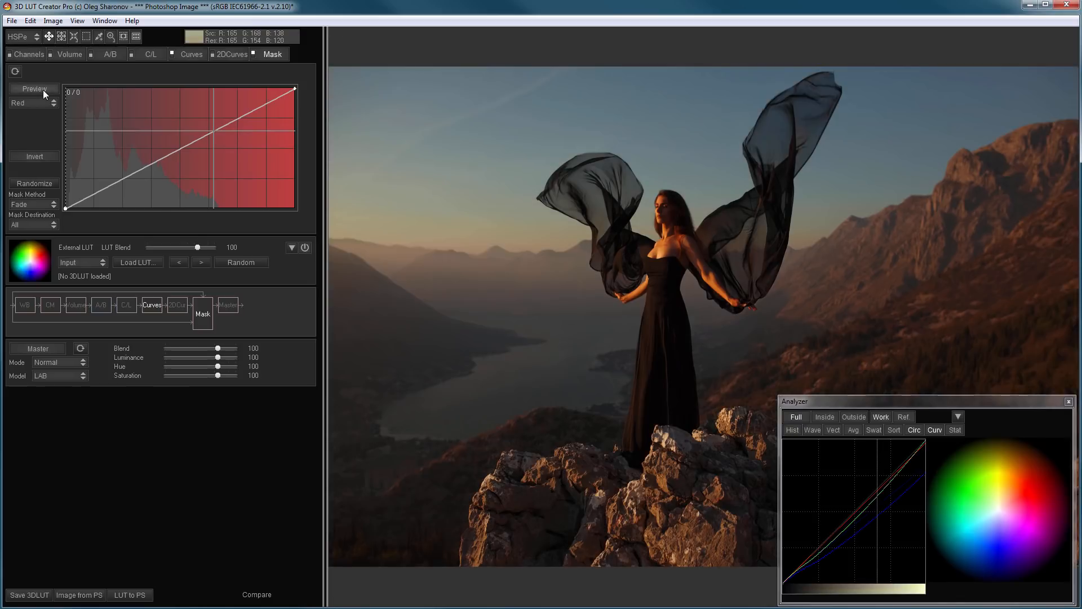
pyautogui.press('space')
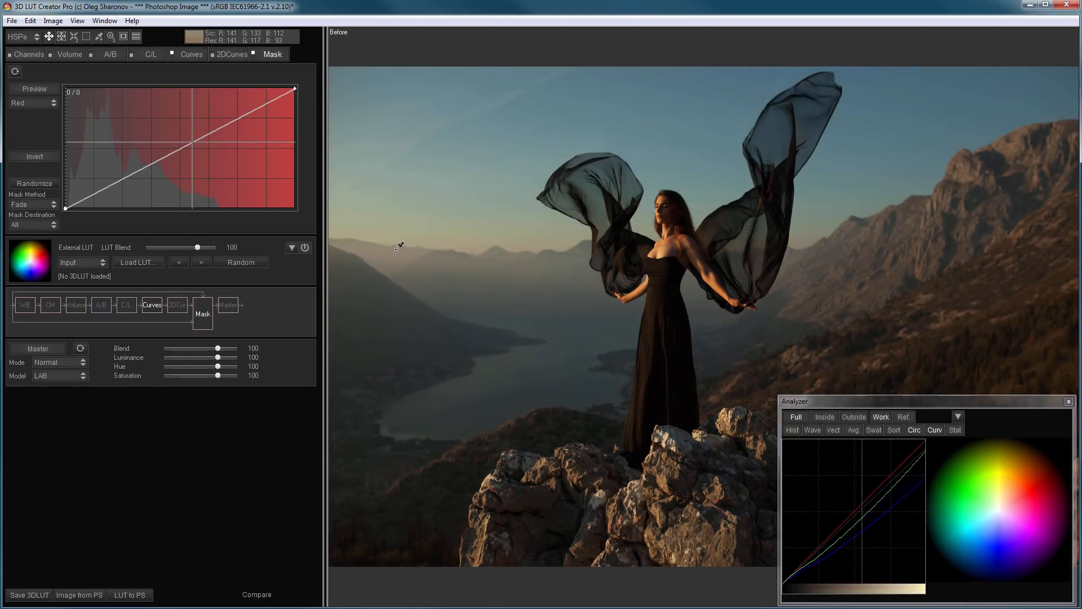
pyautogui.press('space')
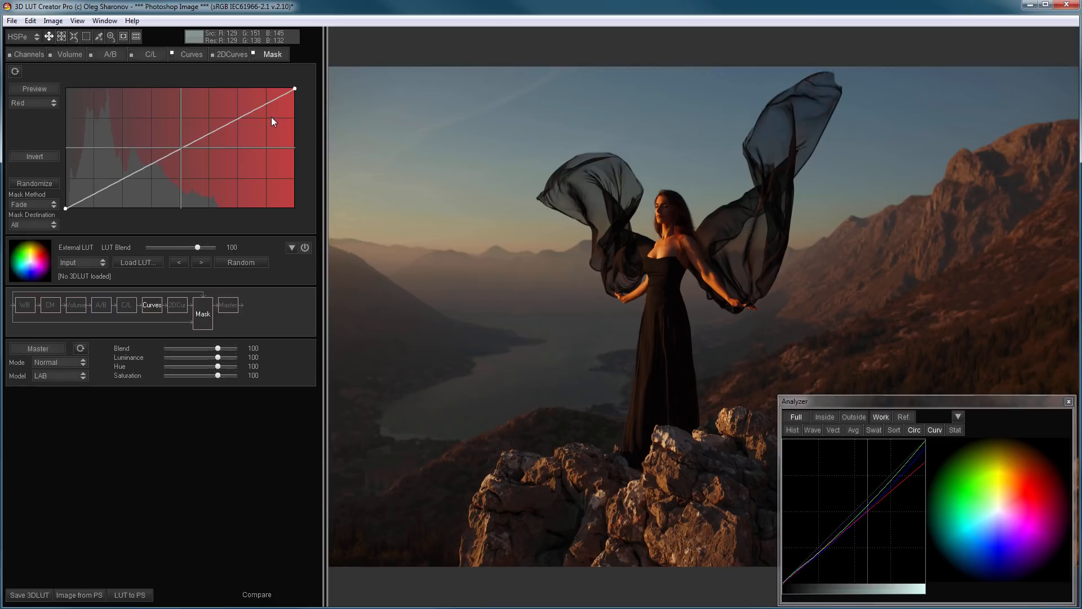
# Examine the red, green and blue channel curves one after another.
pyautogui.click(192, 55)
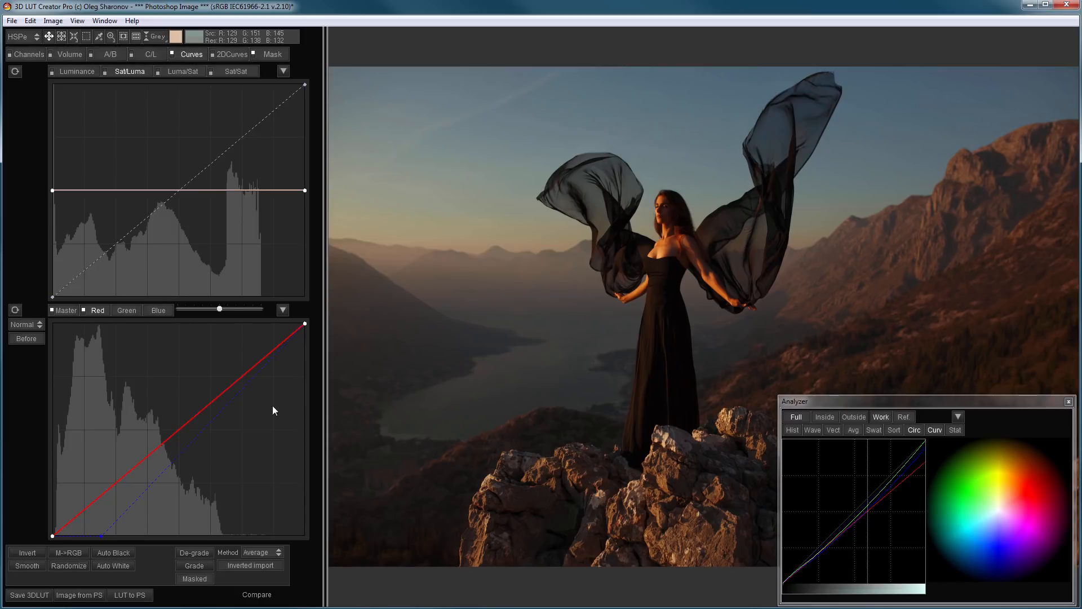
pyautogui.click(128, 311)
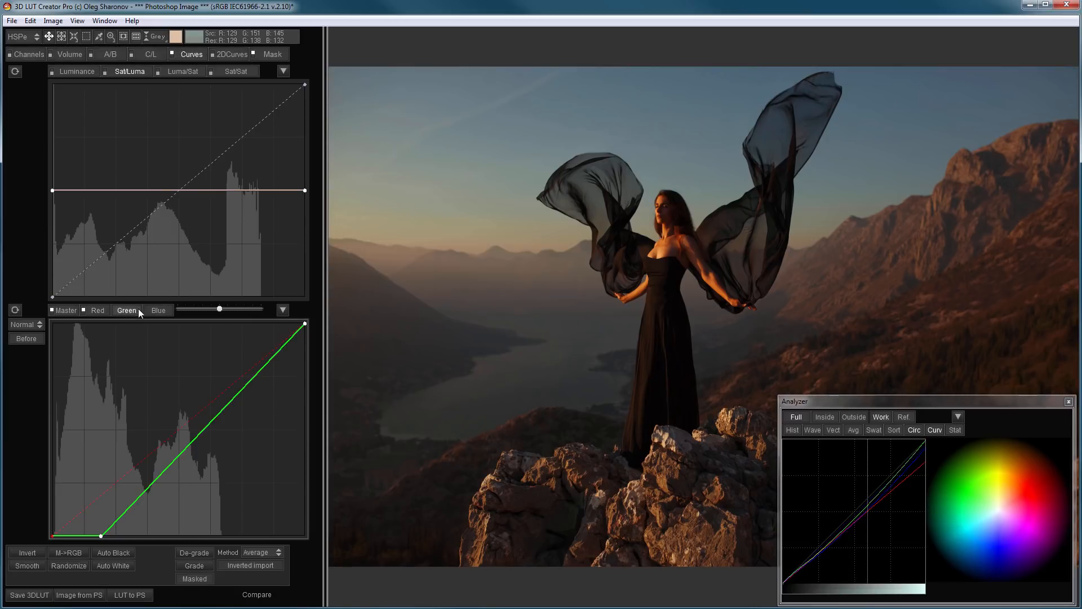
pyautogui.click(159, 311)
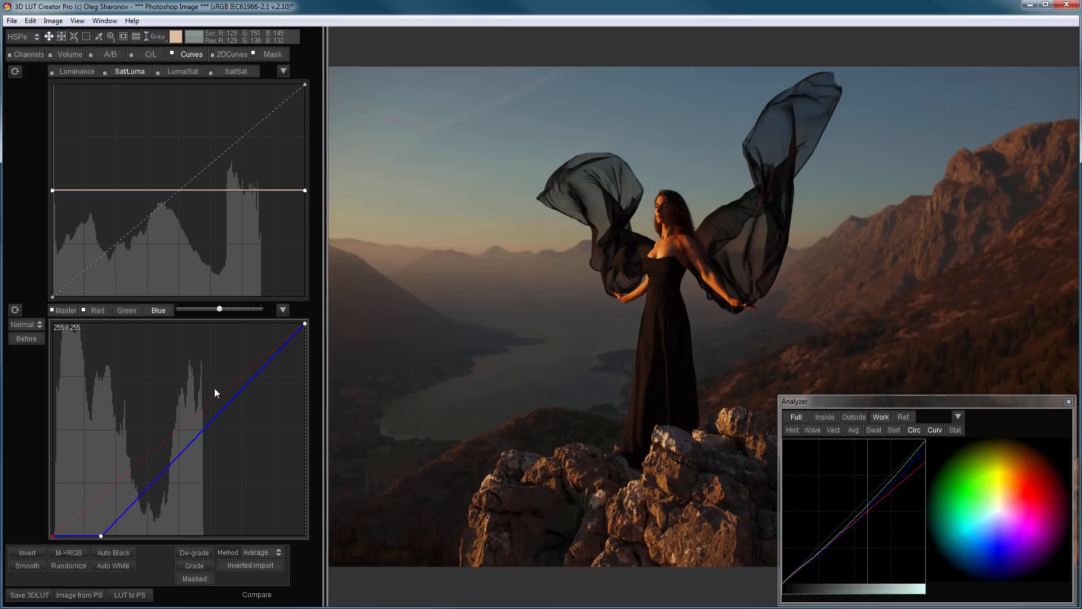
pyautogui.click(97, 310)
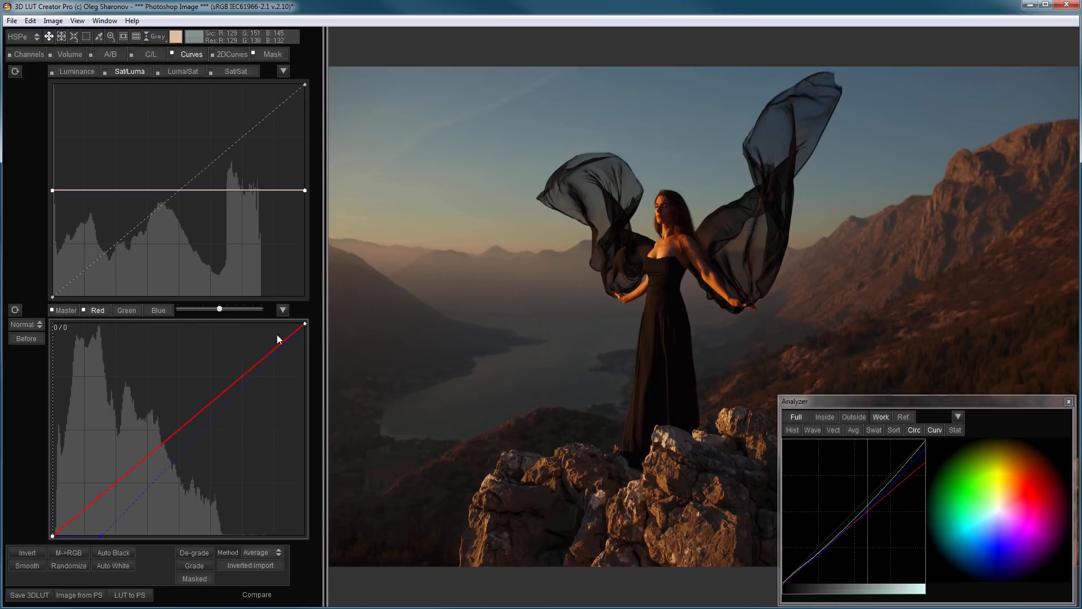
pyautogui.click(141, 311)
pyautogui.click(151, 309)
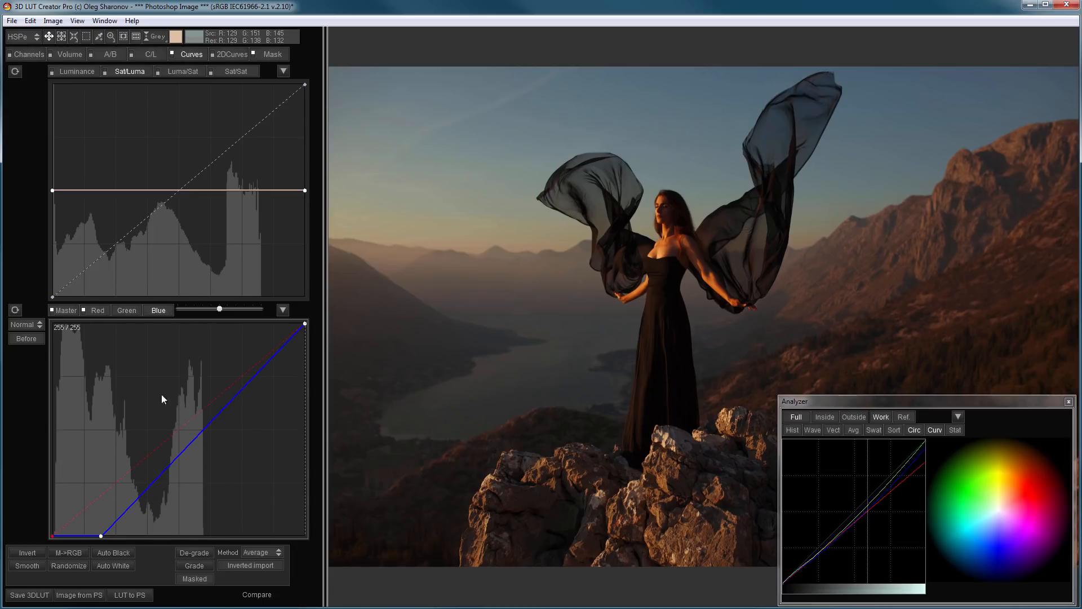
pyautogui.click(131, 313)
pyautogui.click(104, 310)
# Compare the Red mask's curve with the red, green and blue channel curves that it limits.
pyautogui.click(273, 54)
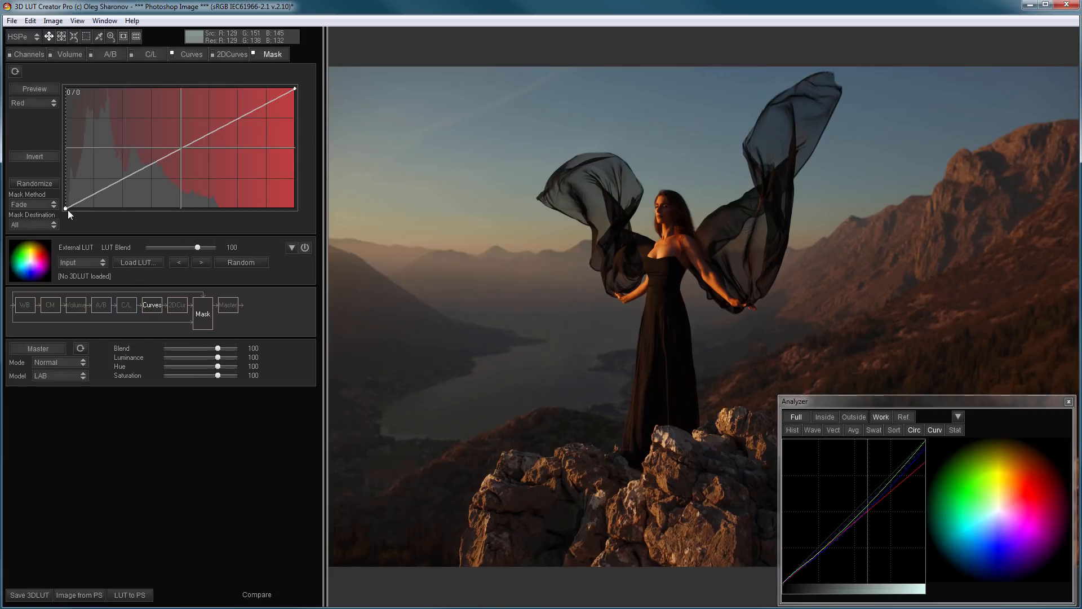
pyautogui.click(192, 54)
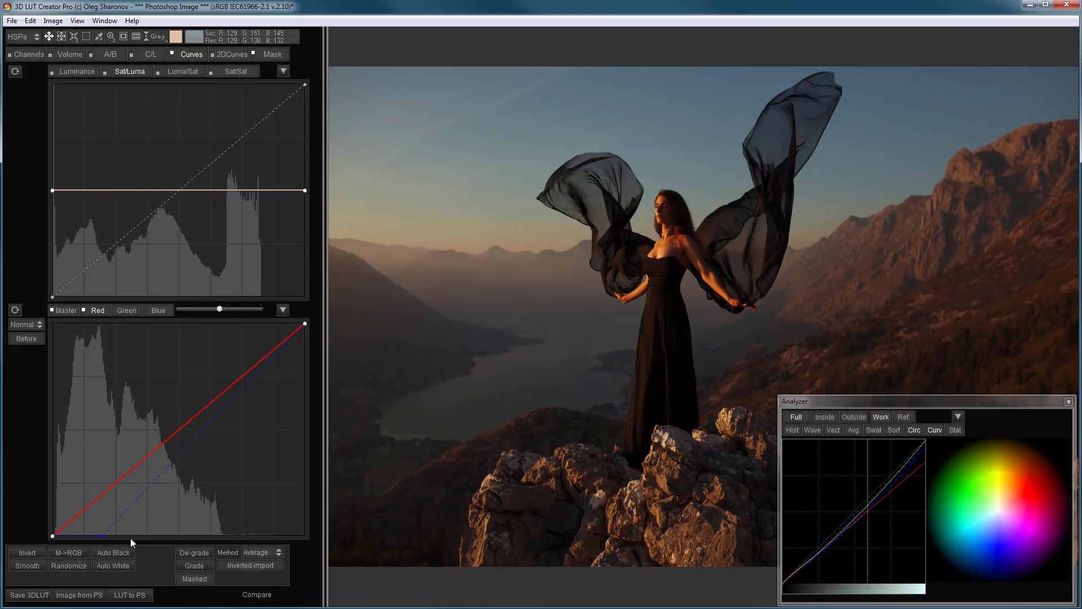
pyautogui.click(130, 310)
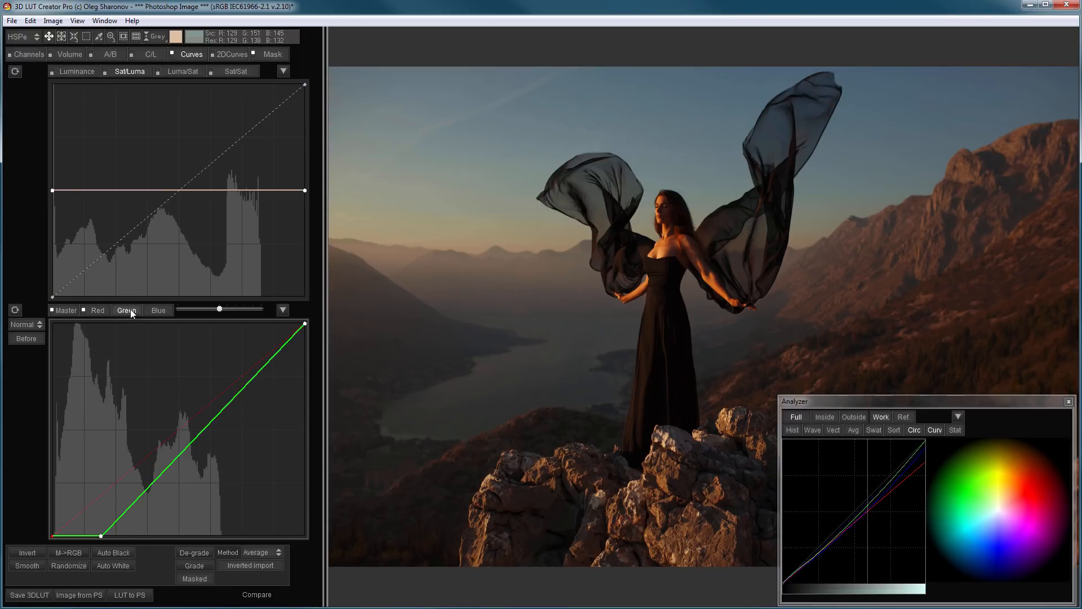
pyautogui.click(151, 311)
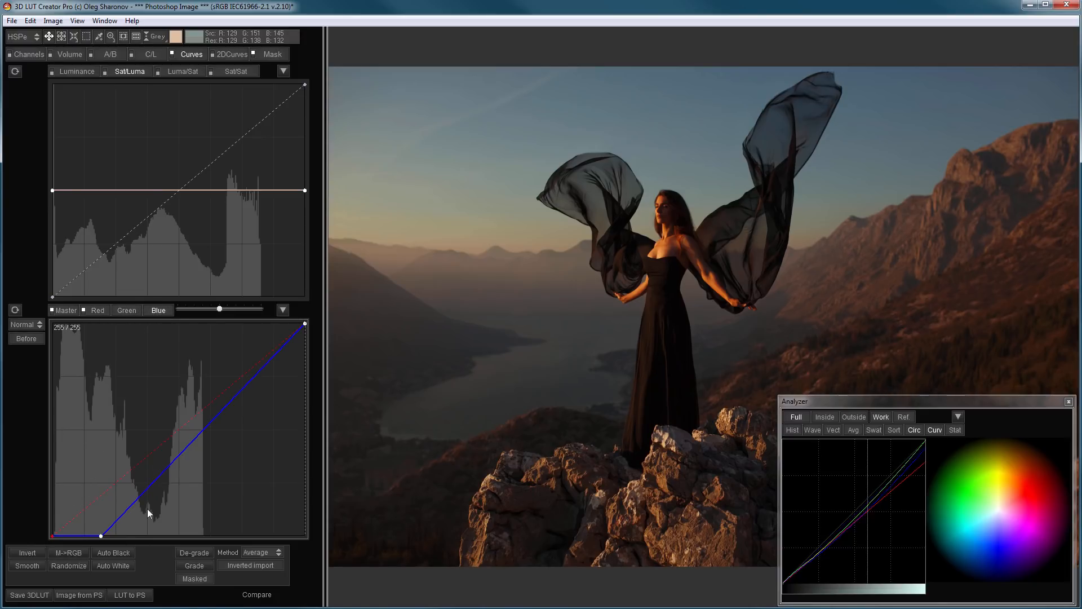
pyautogui.click(268, 55)
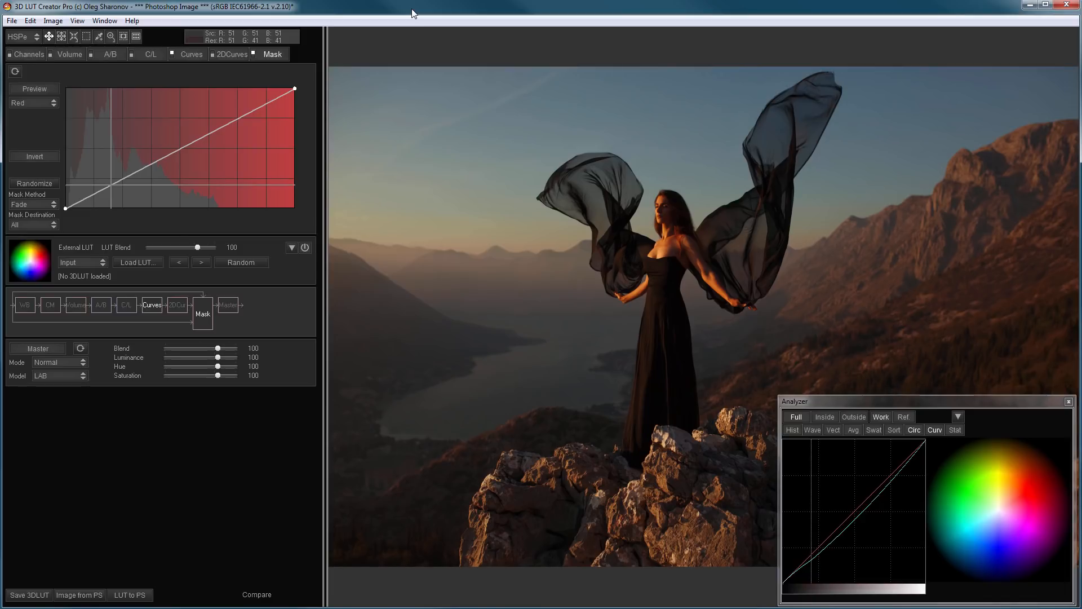
pyautogui.press('c')
pyautogui.press('c')
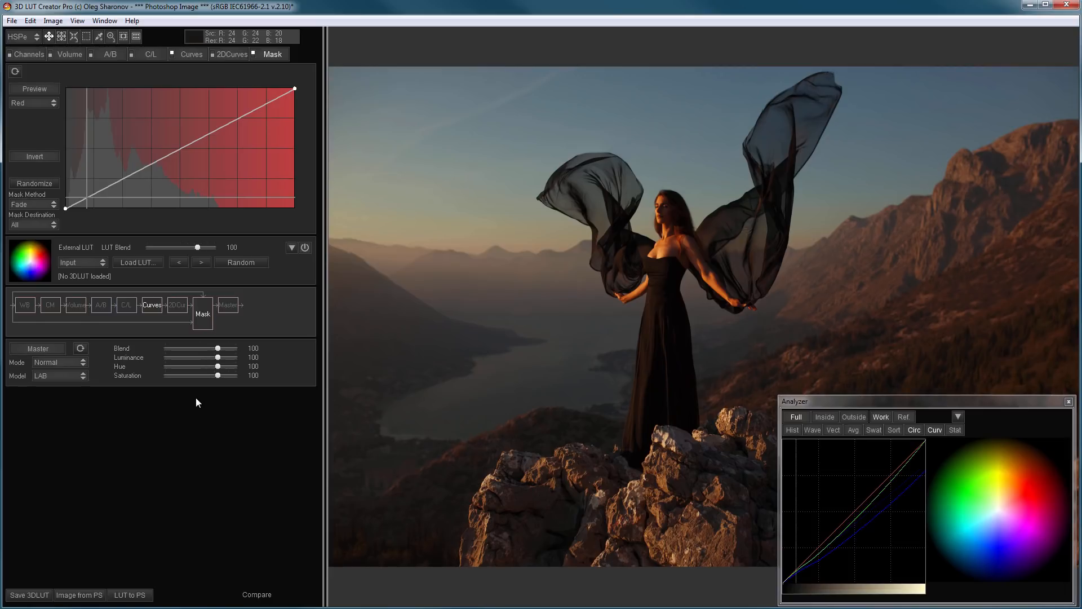
# Compile the current grade into a 3DLUT, load it as external LUT with a reset, and make the mask affect everything except the external LUT.
pyautogui.click(30, 21)
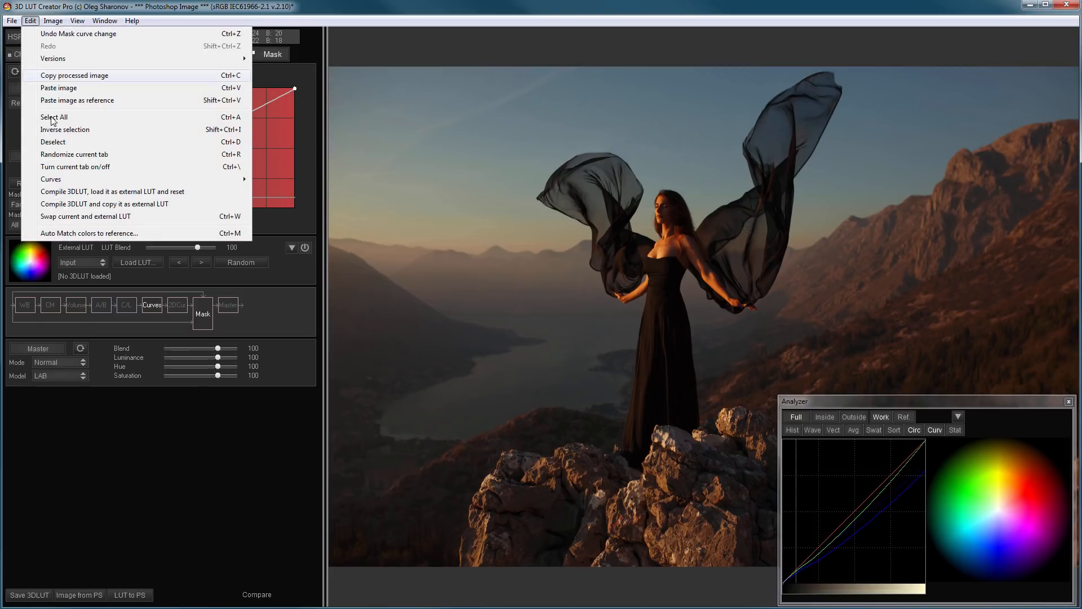
pyautogui.click(86, 192)
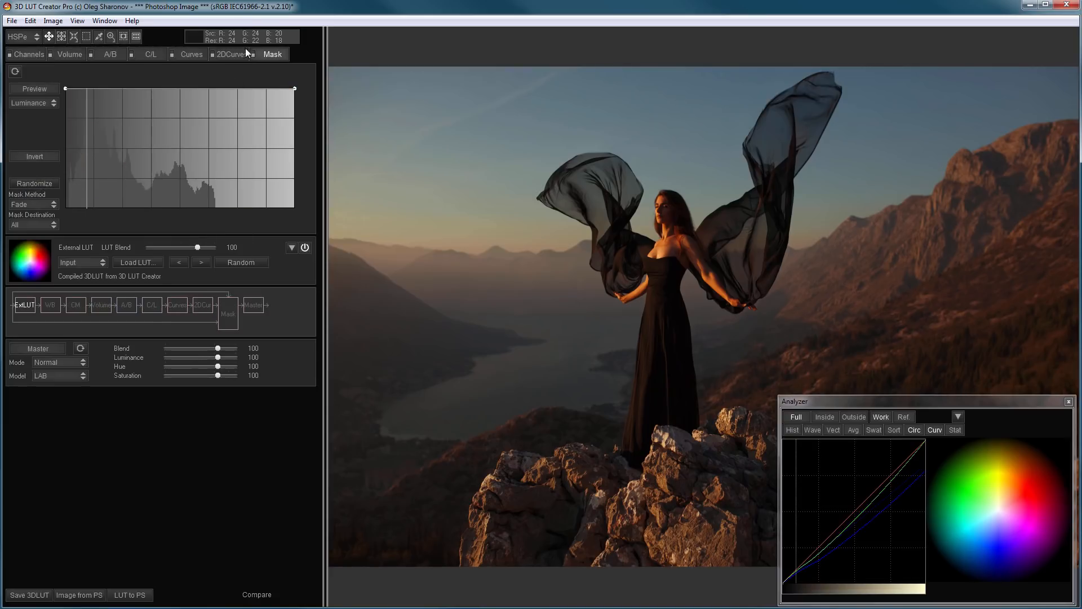
pyautogui.click(36, 224)
pyautogui.click(42, 311)
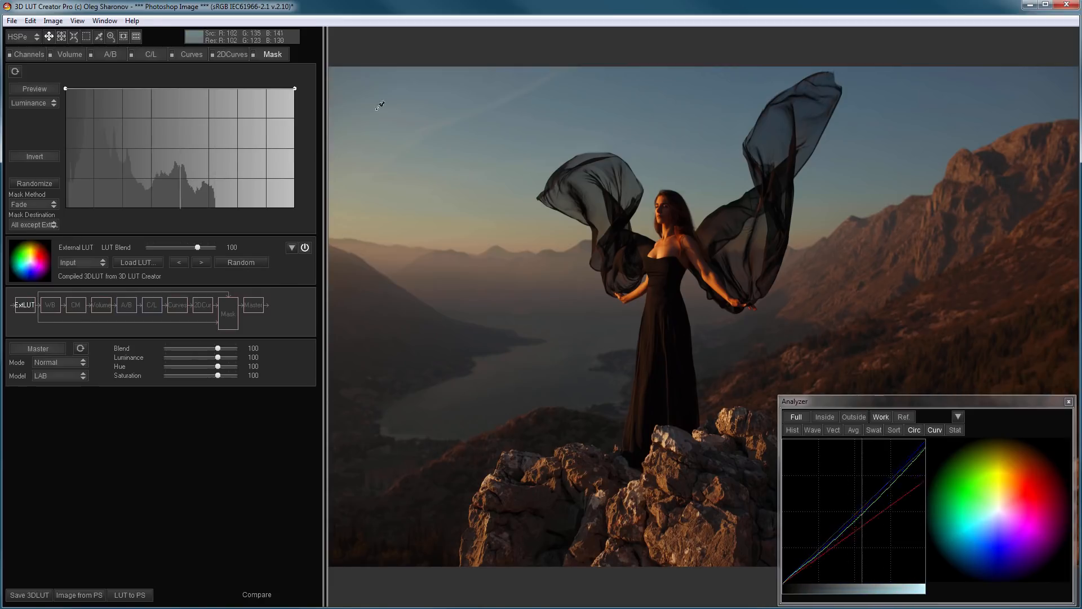
pyautogui.click(305, 247)
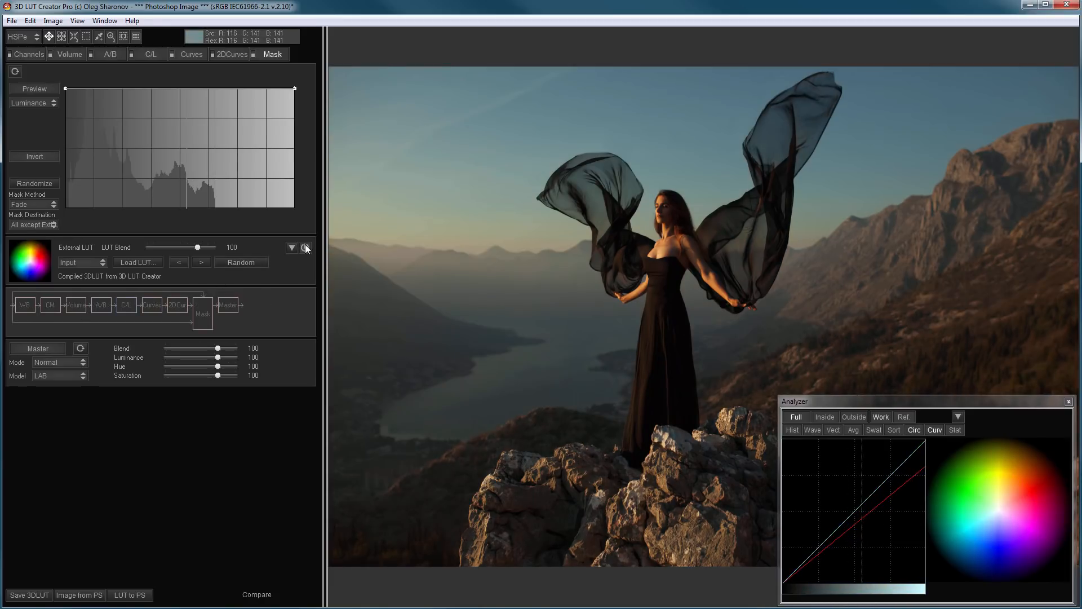
pyautogui.click(305, 247)
# Move the shadow points of the red and green channel curves to 64/0.
pyautogui.click(190, 54)
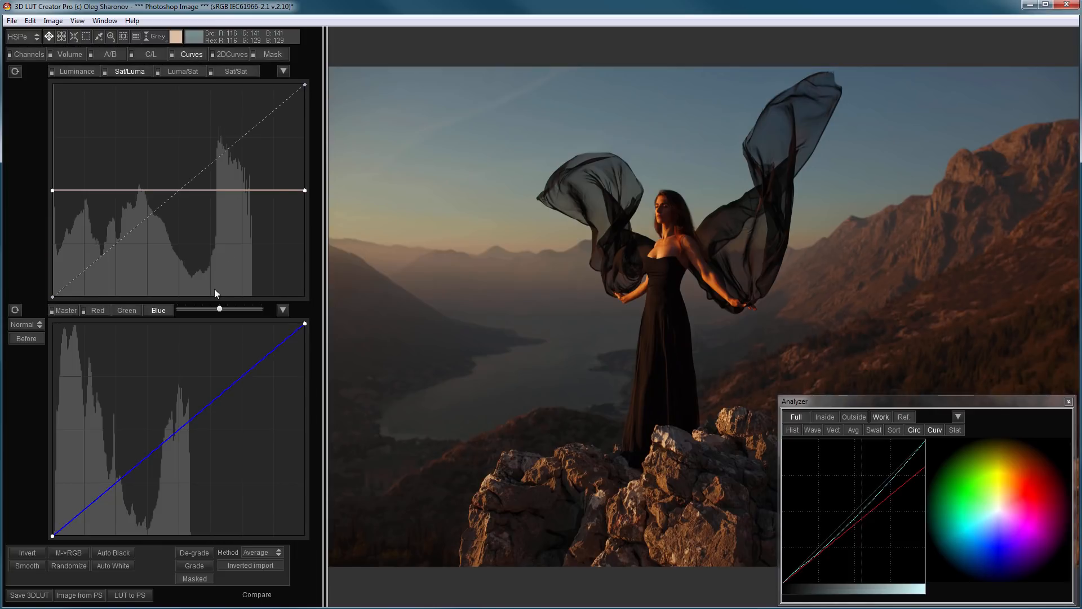
pyautogui.click(96, 311)
pyautogui.click(159, 313)
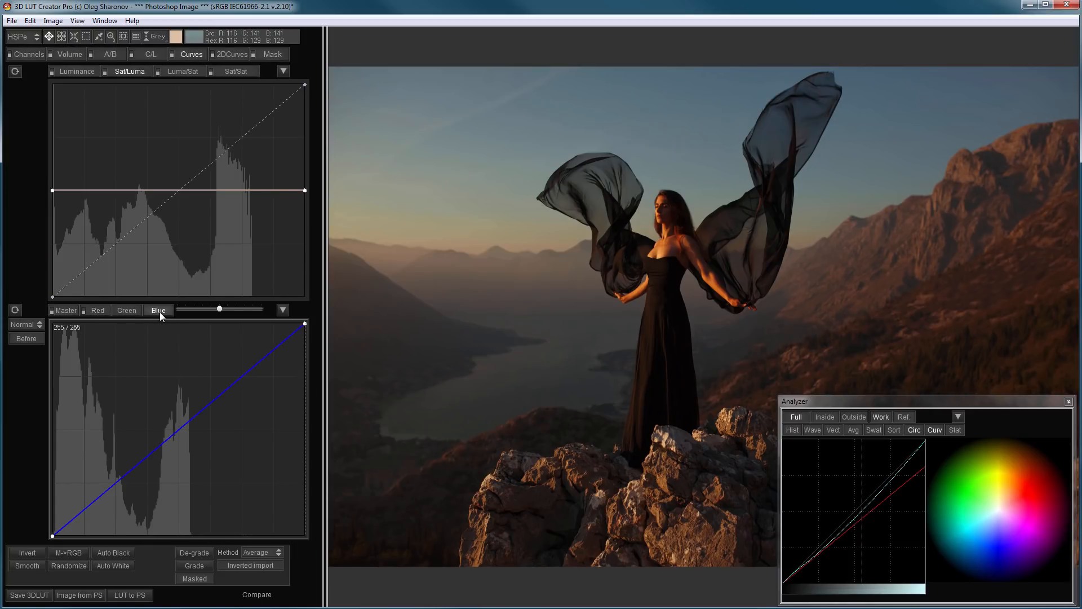
pyautogui.click(100, 311)
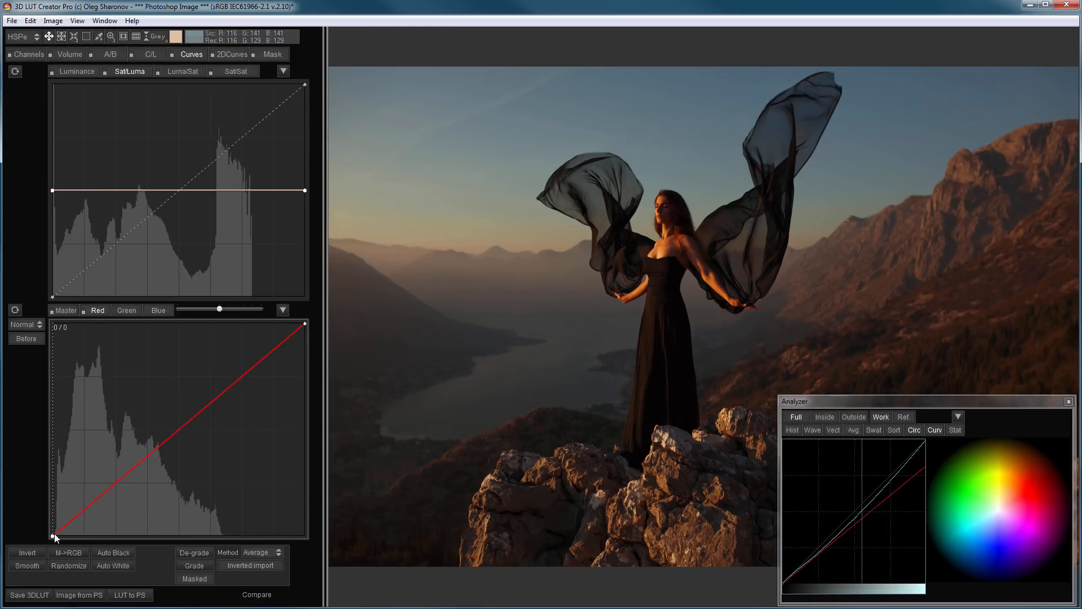
pyautogui.moveTo(55, 533); pyautogui.dragTo(116, 545)
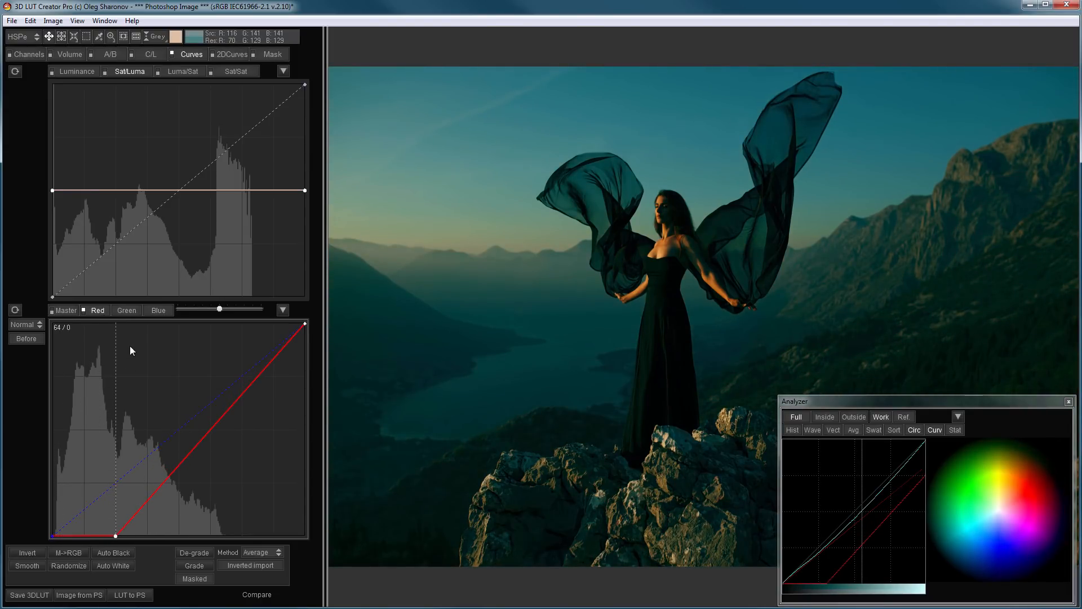
pyautogui.click(128, 313)
pyautogui.moveTo(53, 533); pyautogui.dragTo(116, 547)
# Set the mask type to Red and invert its curve with end points at 0/255 and 255/0.
pyautogui.click(272, 55)
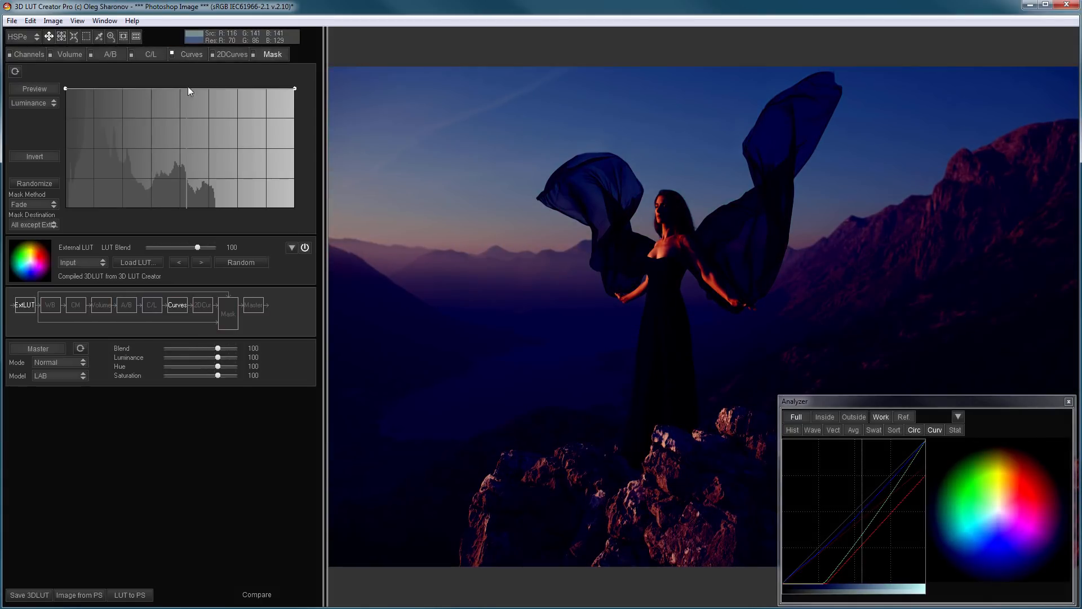
pyautogui.click(42, 103)
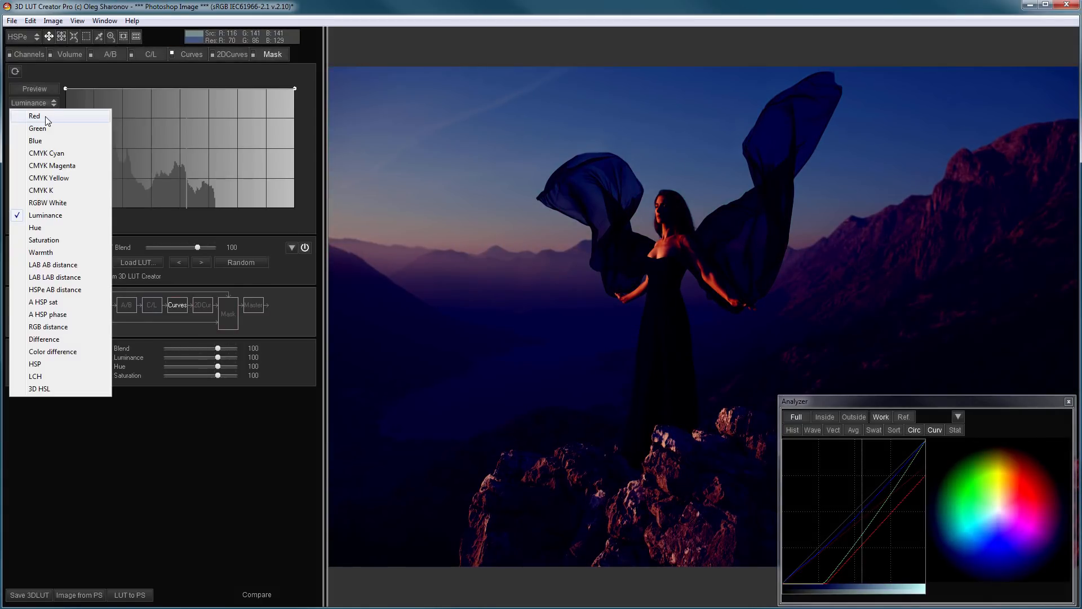
pyautogui.click(44, 116)
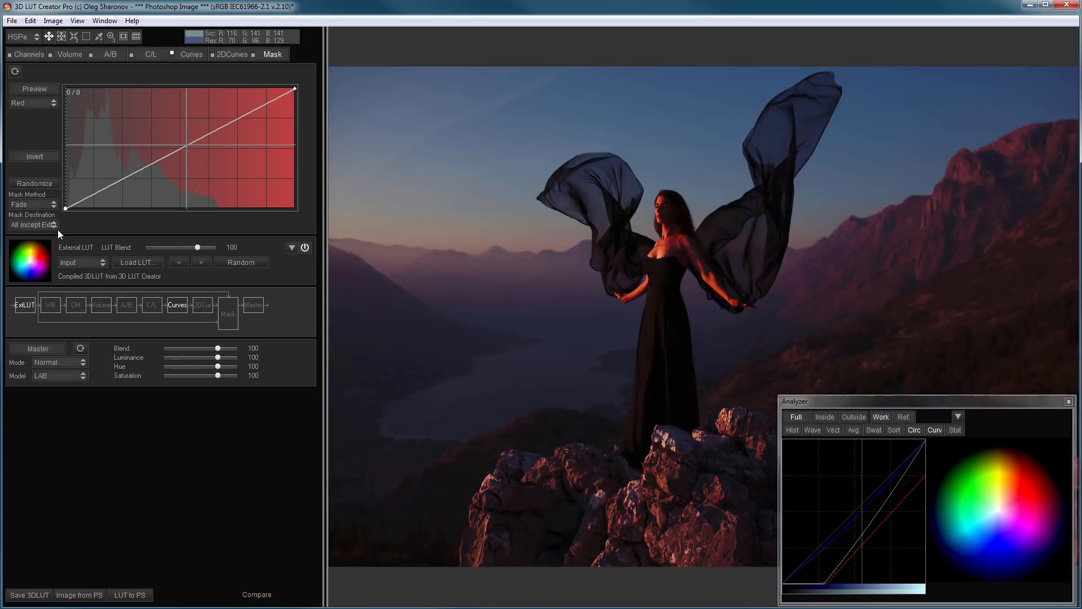
pyautogui.moveTo(66, 208); pyautogui.dragTo(86, 68)
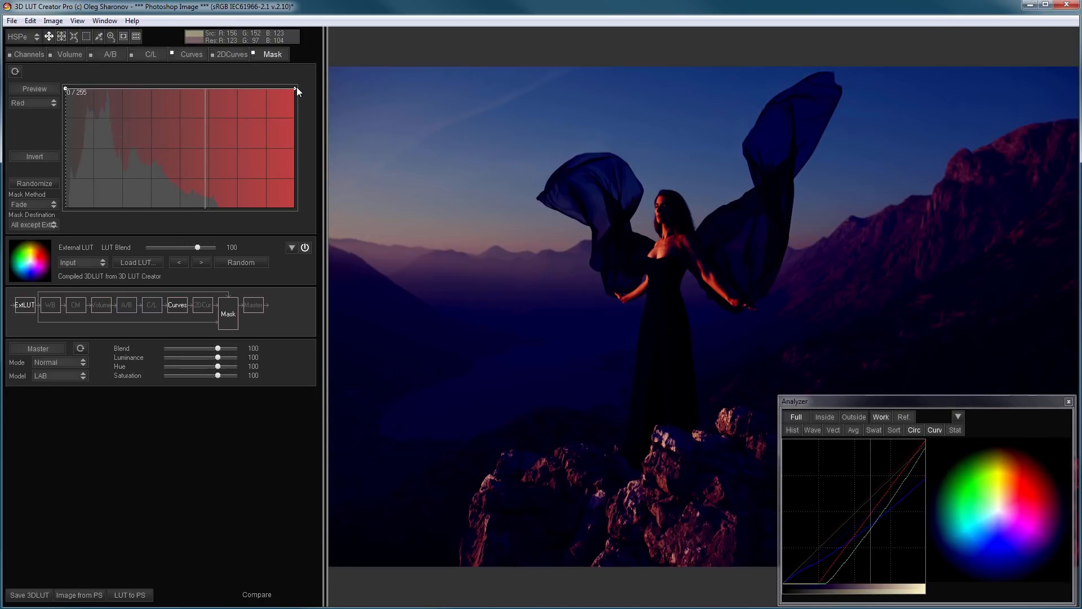
pyautogui.moveTo(296, 90); pyautogui.dragTo(313, 208)
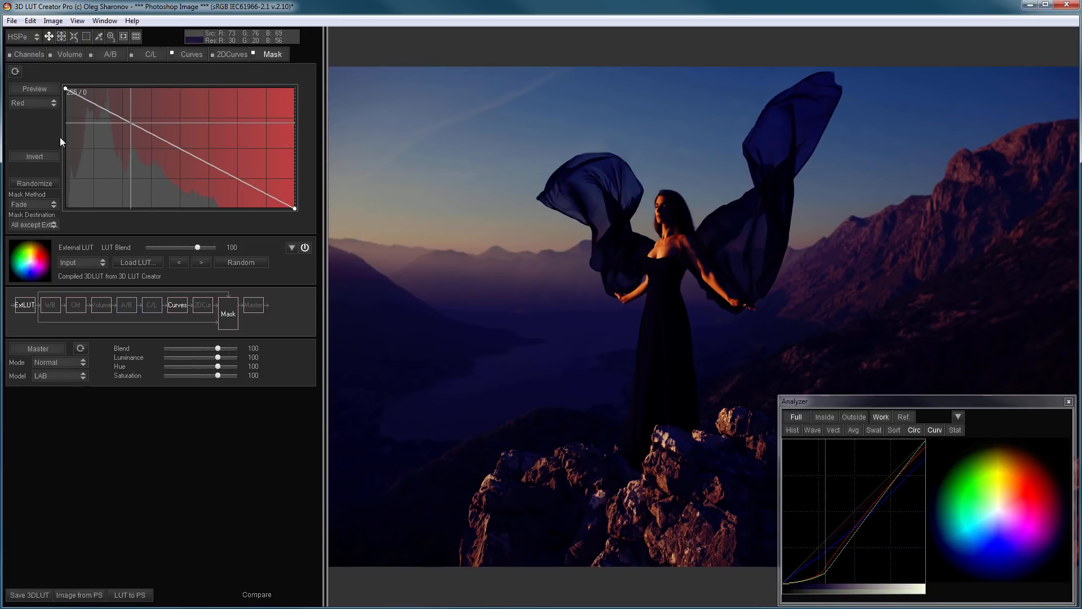
# Restore the Red mask curve to a rising diagonal, with the shadow point at 0/0 and the highlight point at maximum.
pyautogui.click(192, 55)
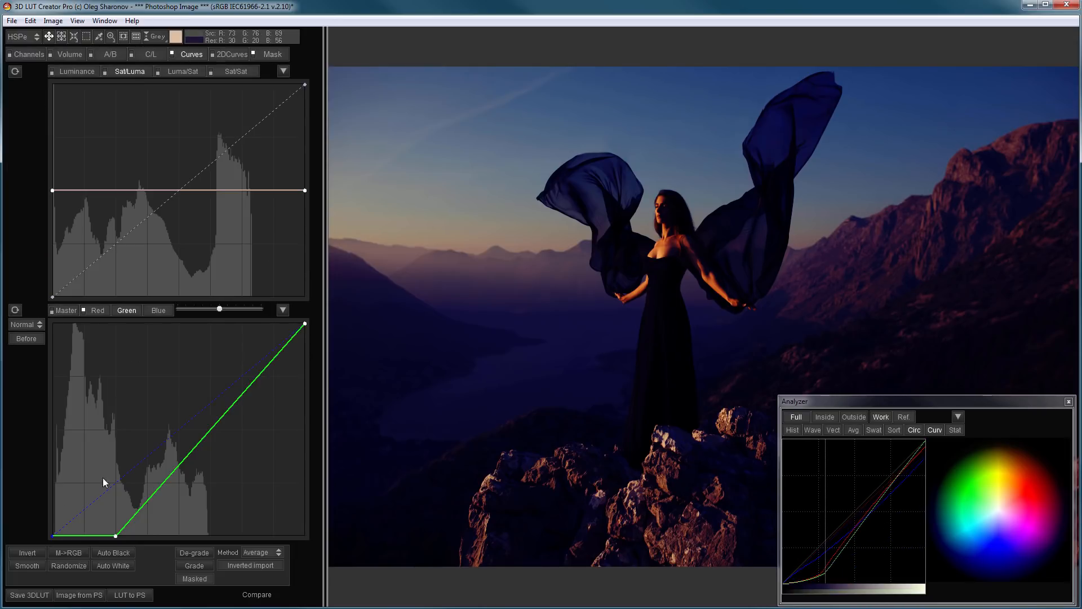
pyautogui.click(268, 54)
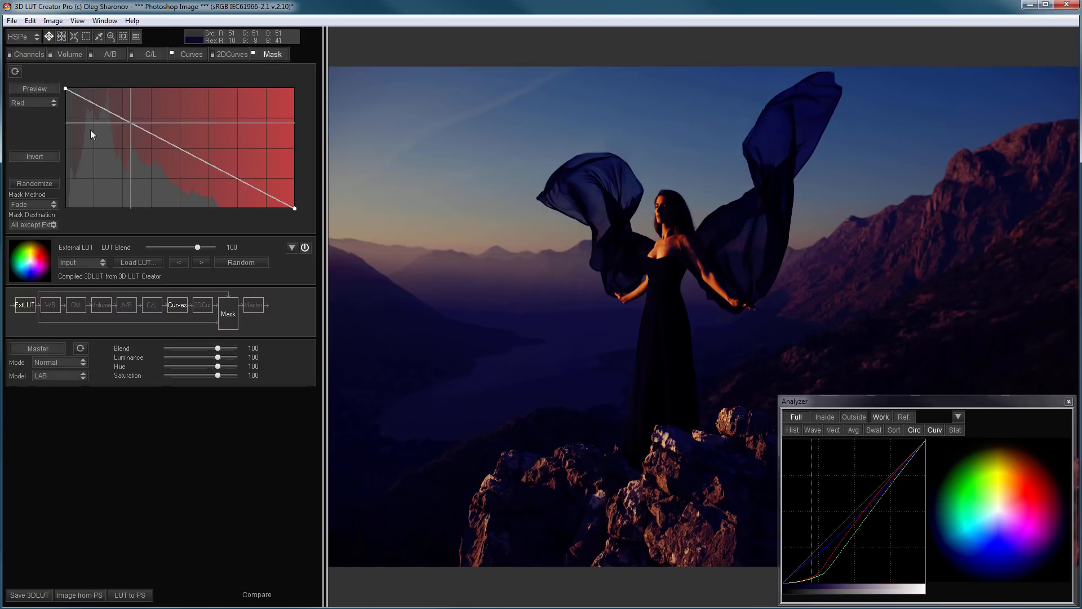
pyautogui.moveTo(64, 89); pyautogui.dragTo(65, 209)
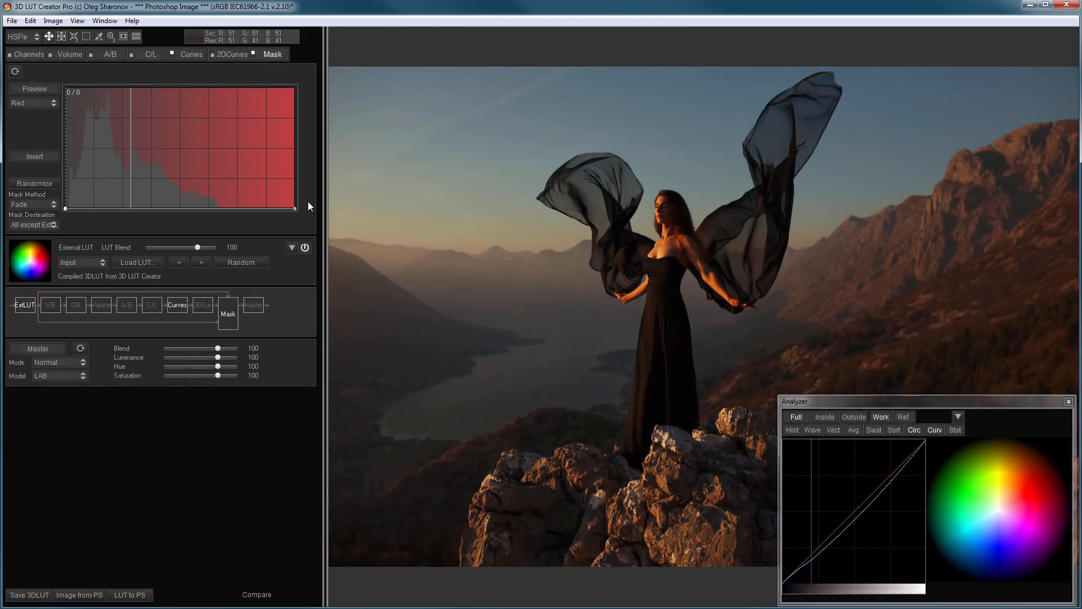
pyautogui.moveTo(308, 207); pyautogui.dragTo(309, 86)
# Change the mask type to Blue and check the mask in black-and-white preview.
pyautogui.click(34, 102)
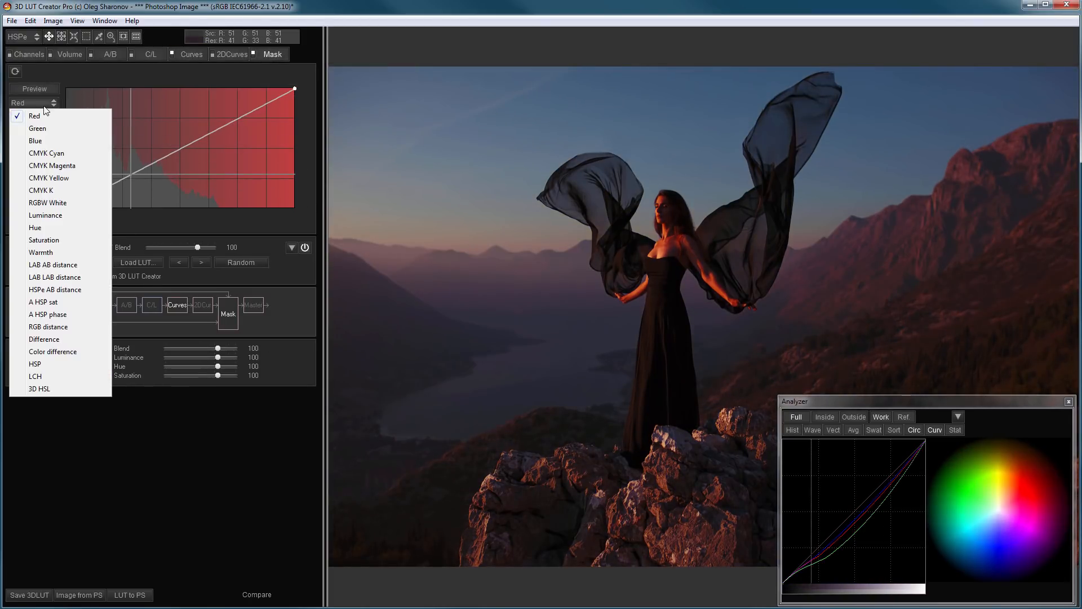
pyautogui.click(42, 142)
pyautogui.click(43, 89)
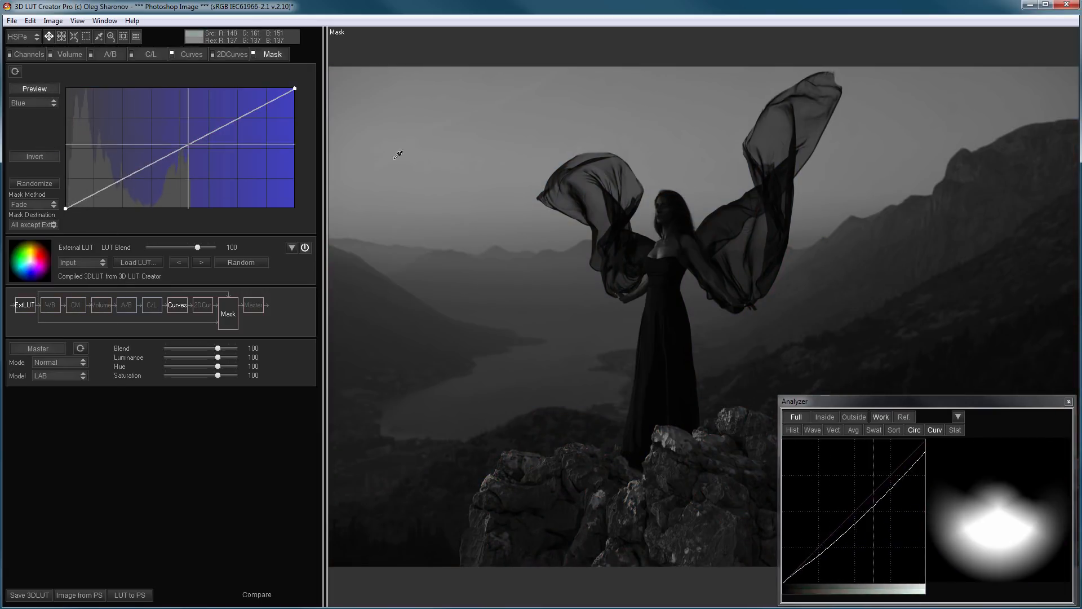
pyautogui.click(31, 88)
# Reduce the green curve's shadow point to 47/0 and switch the Curves adjustments off for comparison.
pyautogui.click(181, 55)
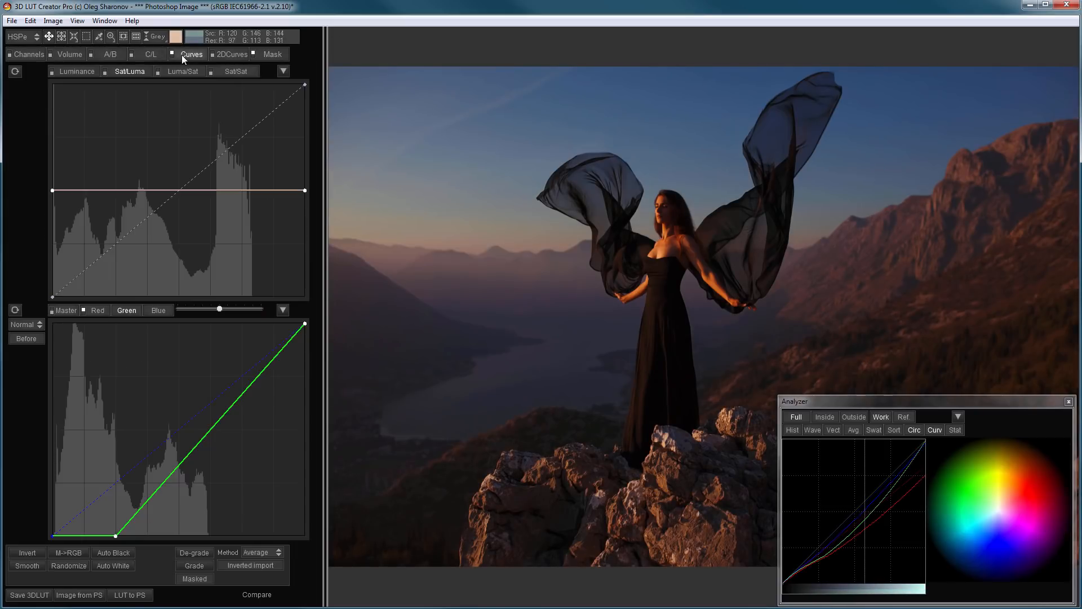
pyautogui.moveTo(115, 542); pyautogui.dragTo(99, 541)
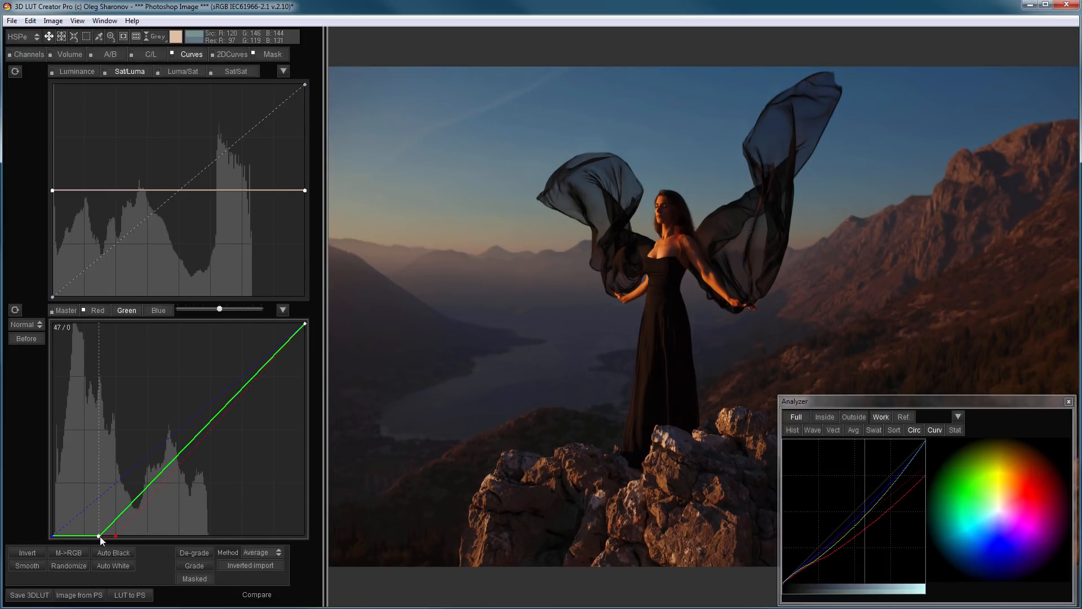
pyautogui.click(172, 53)
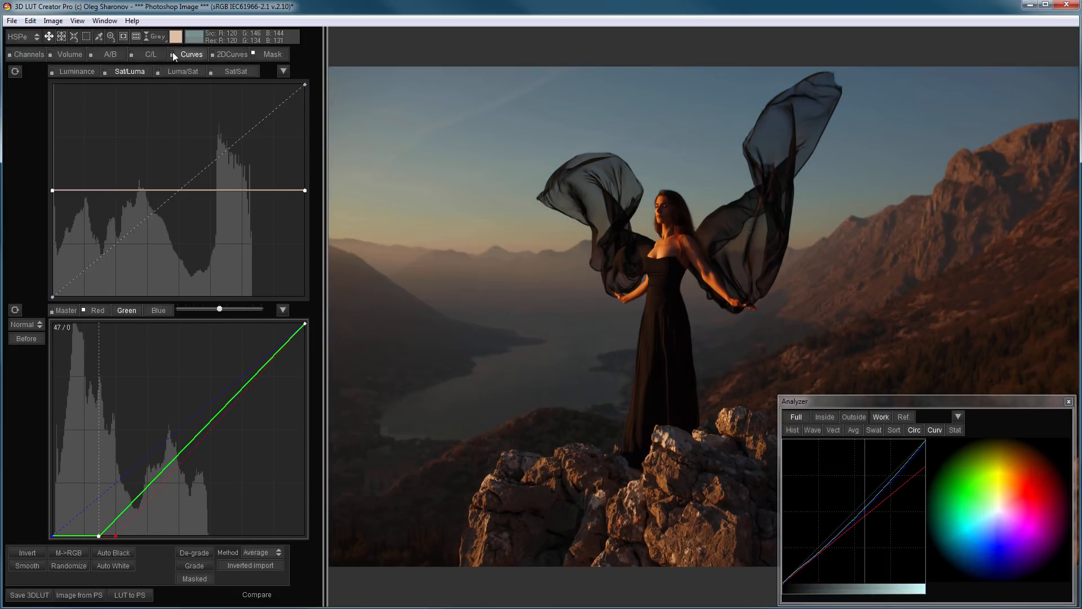
# Switch the Curves adjustments back on, reduce the green curve's shadow point to 16/0, and compare the sunset portrait before and after.
pyautogui.click(172, 54)
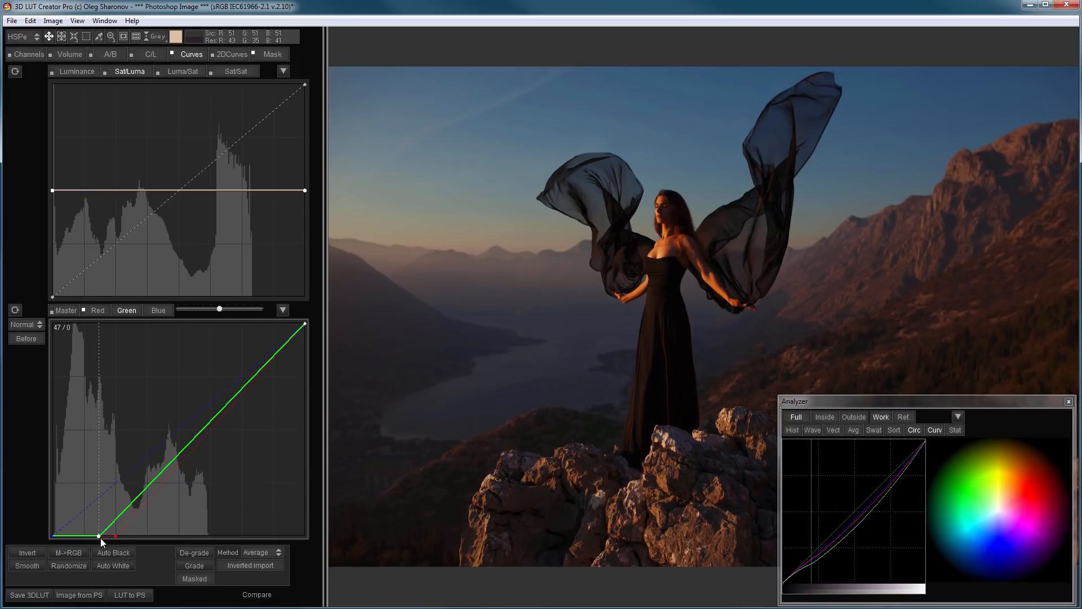
pyautogui.moveTo(99, 536); pyautogui.dragTo(69, 543)
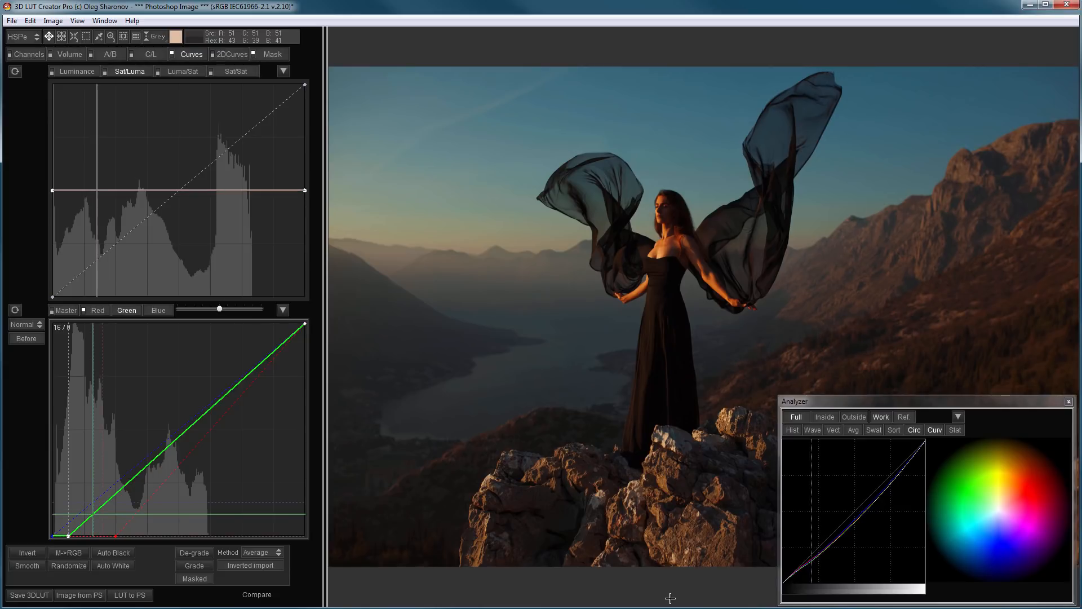
pyautogui.press('space')
pyautogui.press('space')
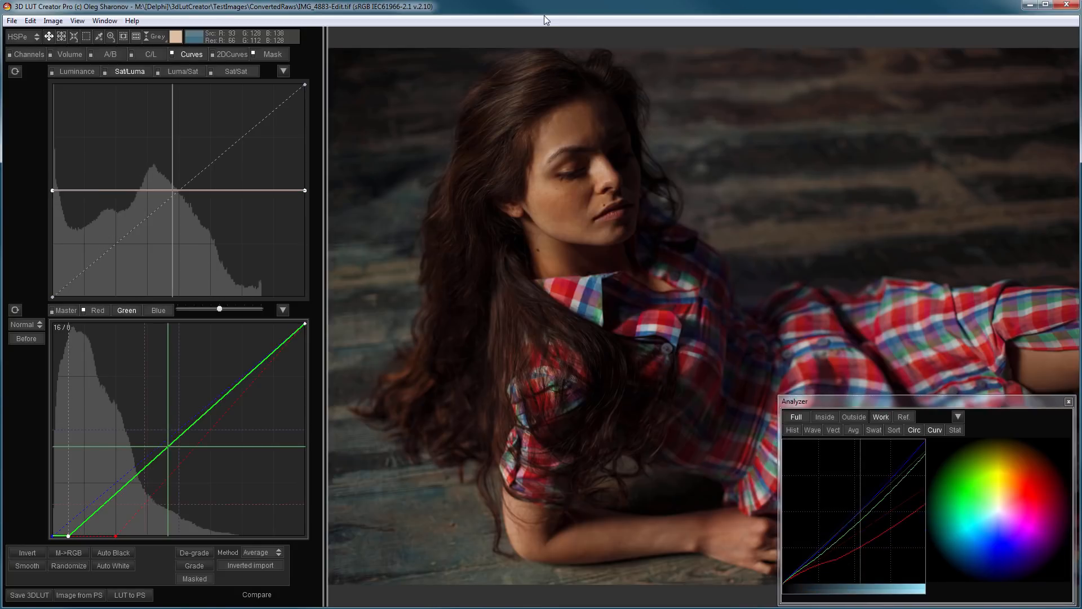
# Compare the IMG_4883-Edit portrait before and after the current grade, twice in a row.
pyautogui.press('space')
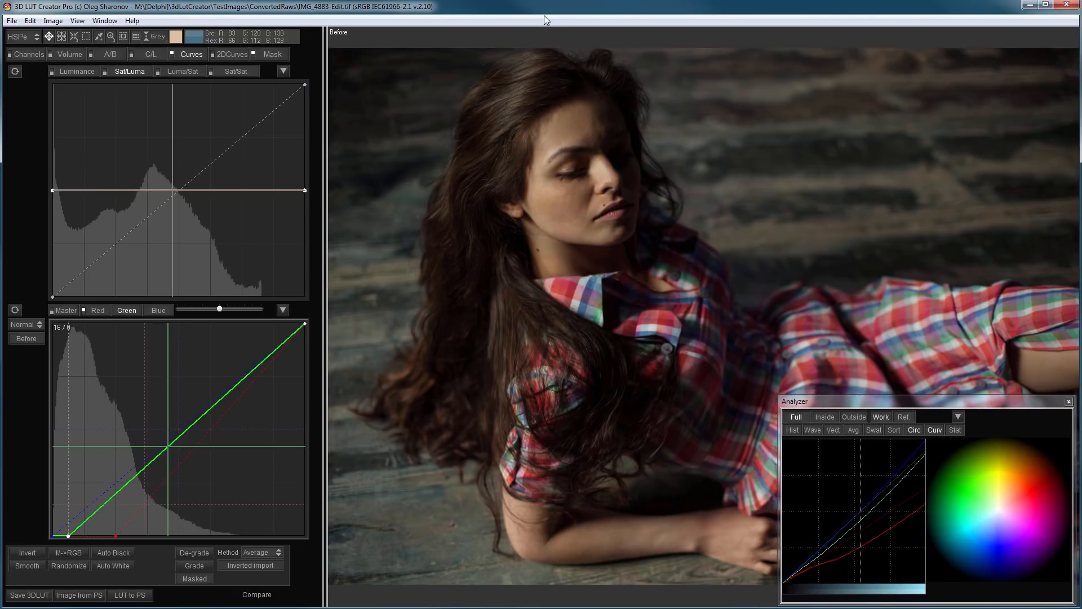
pyautogui.press('space')
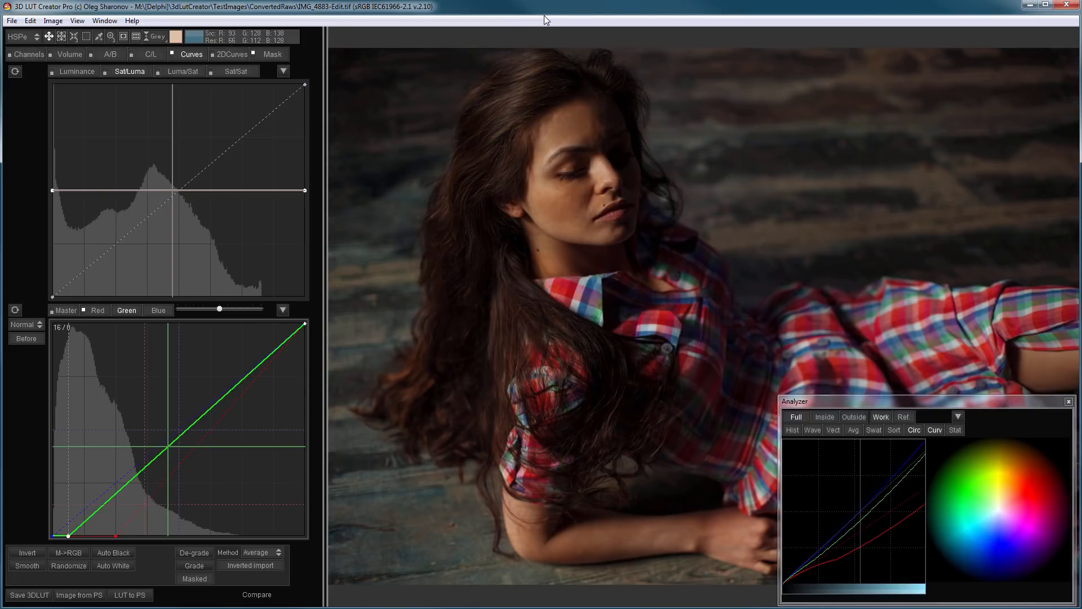
pyautogui.press('space')
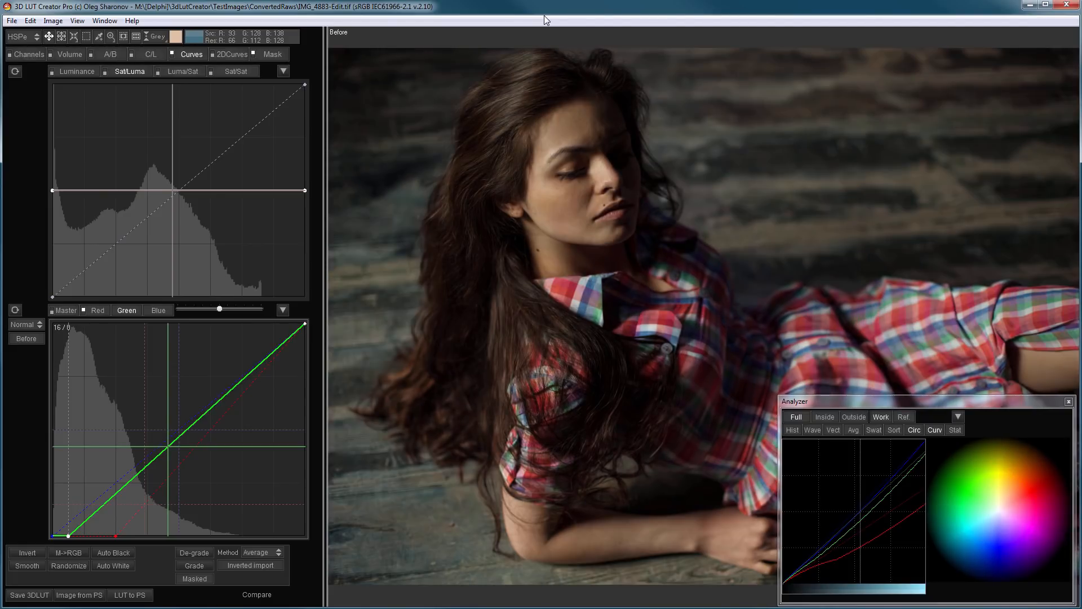
pyautogui.press('space')
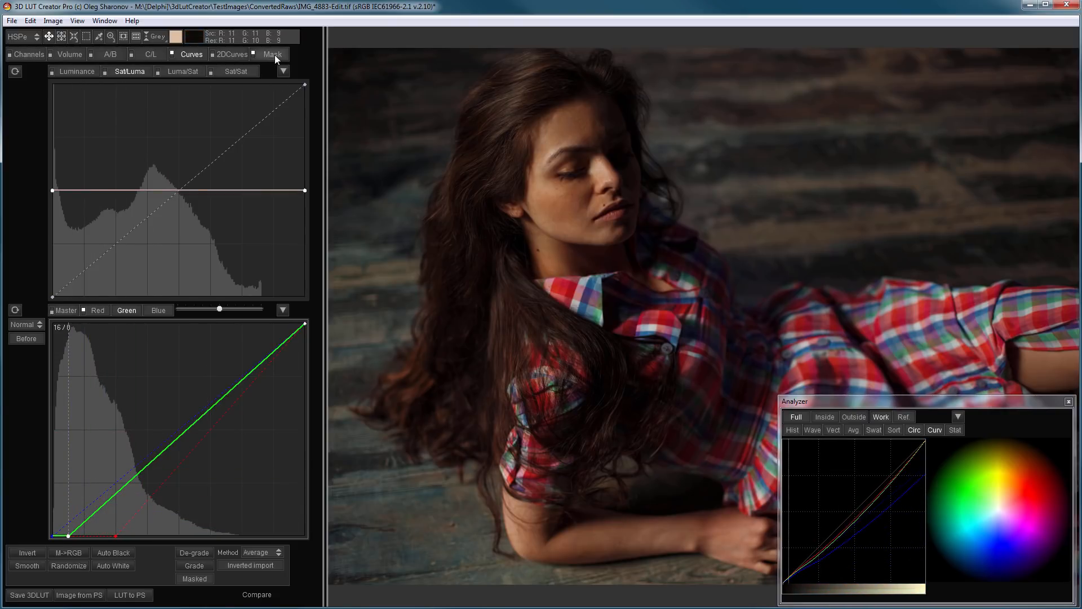
# Load the IMG_3494-Edit portrait in front of foliage from the ConvertedRaws folder and compare it before and after the grade.
pyautogui.hotkey('alt', 'Tab')
pyautogui.moveTo(461, 214); pyautogui.dragTo(499, 106)
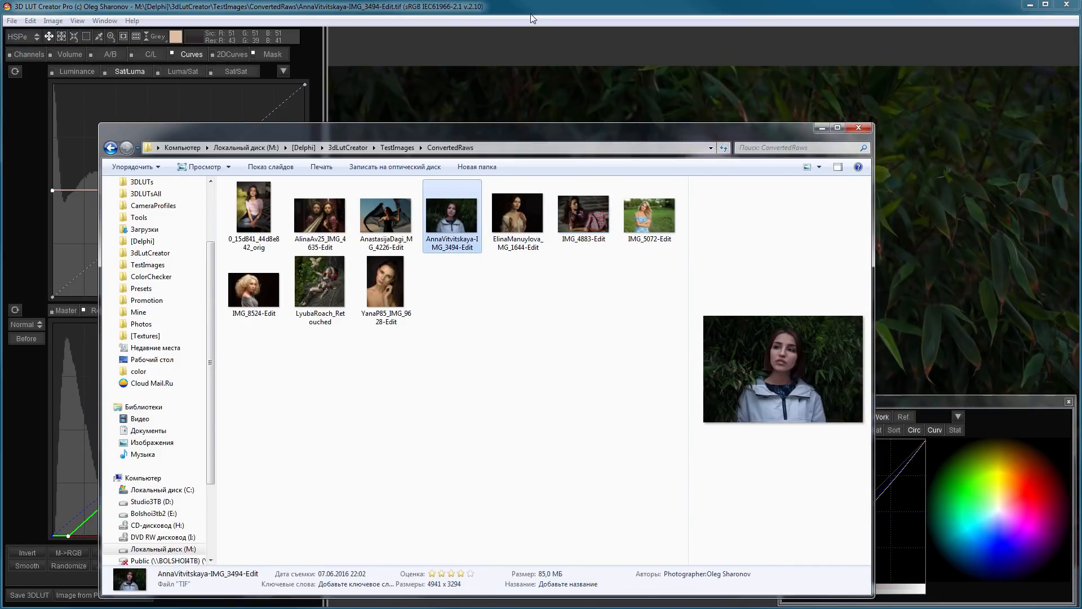
pyautogui.click(530, 14)
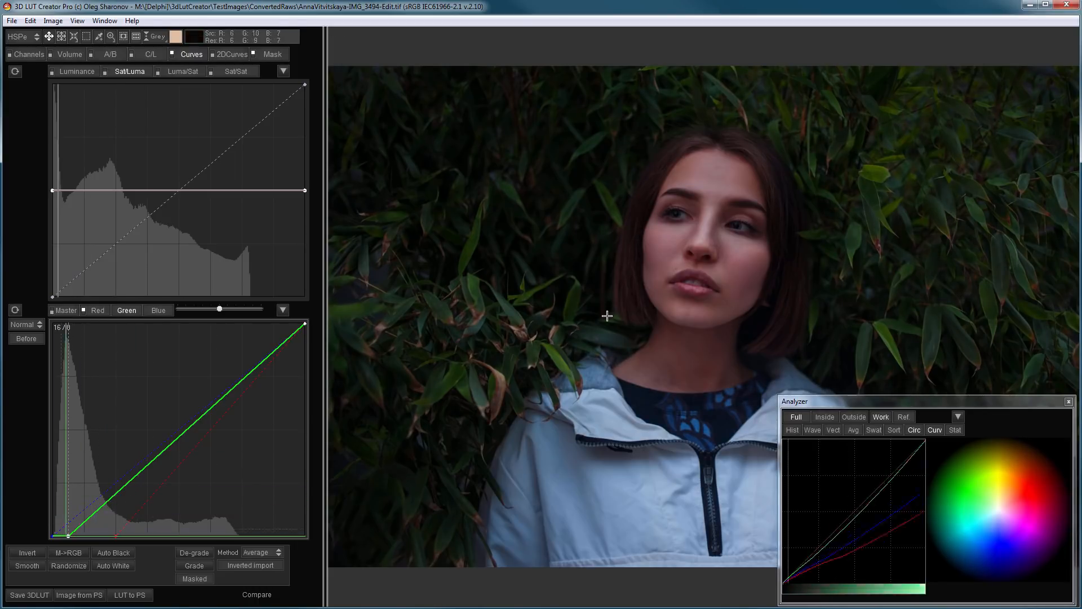
pyautogui.press('space')
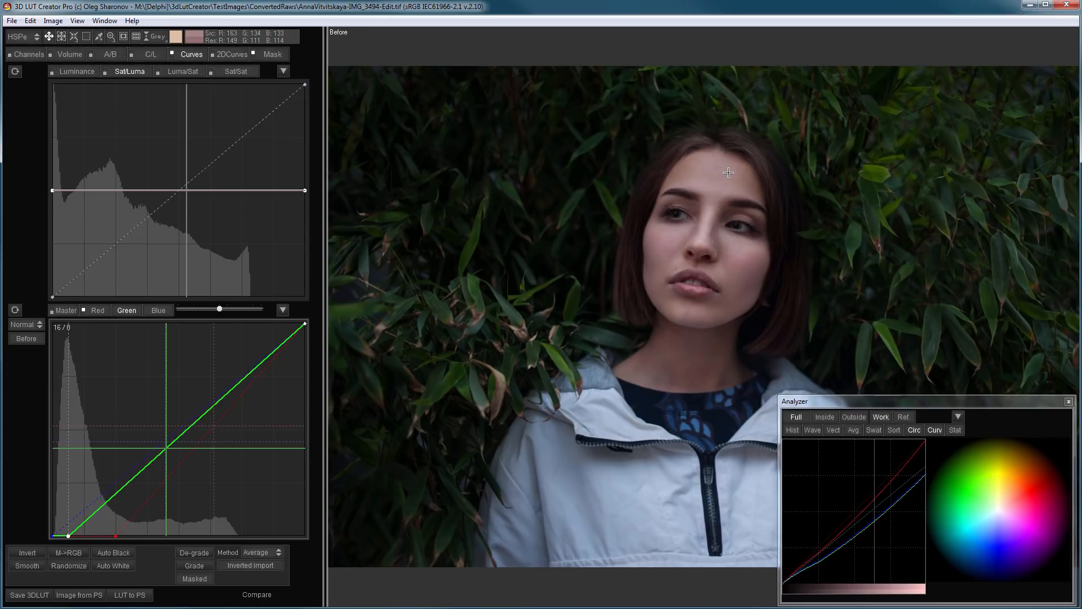
pyautogui.press('space')
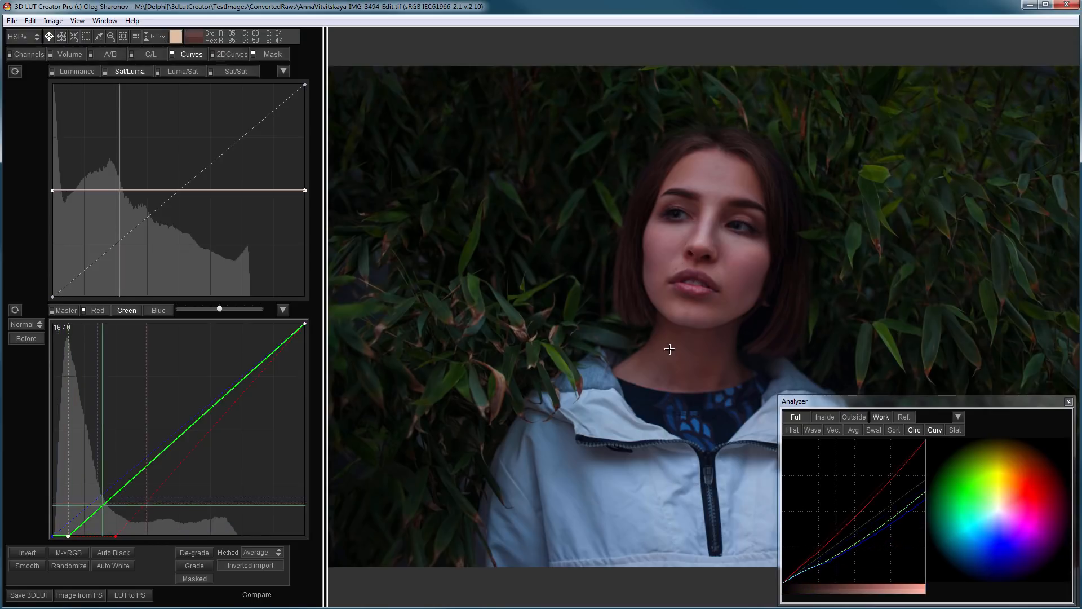
# In the mask settings, switch the external LUT off and on again to check its contribution to the grade.
pyautogui.click(271, 53)
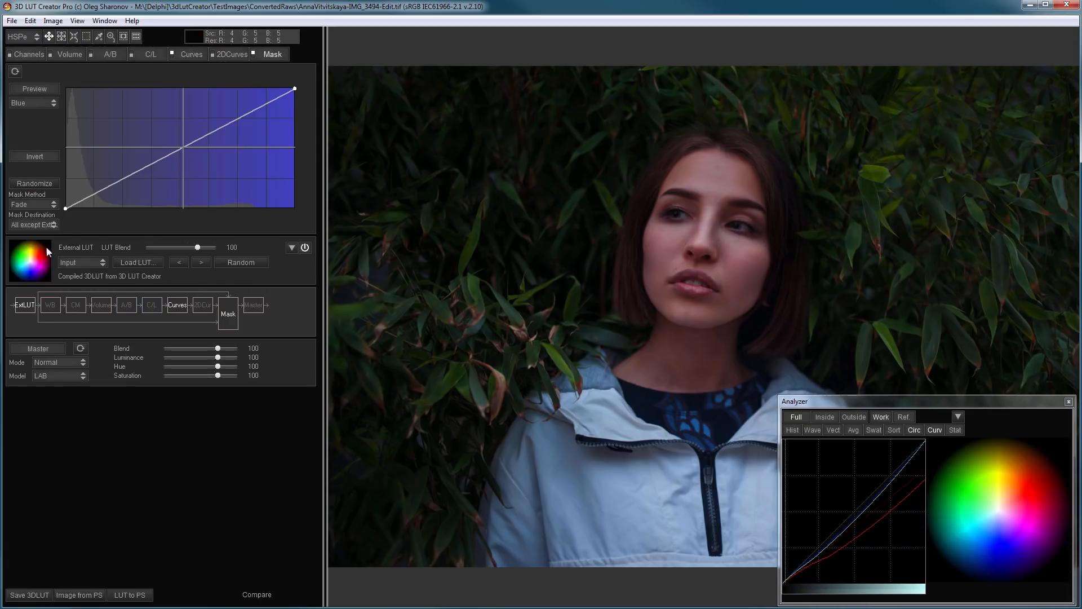
pyautogui.click(305, 248)
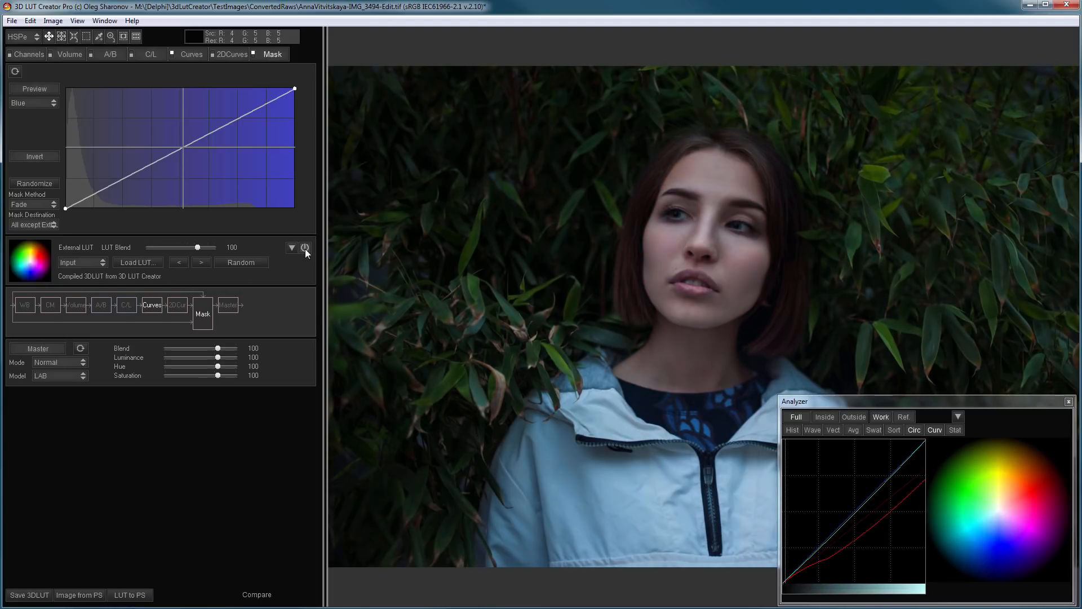
pyautogui.click(305, 248)
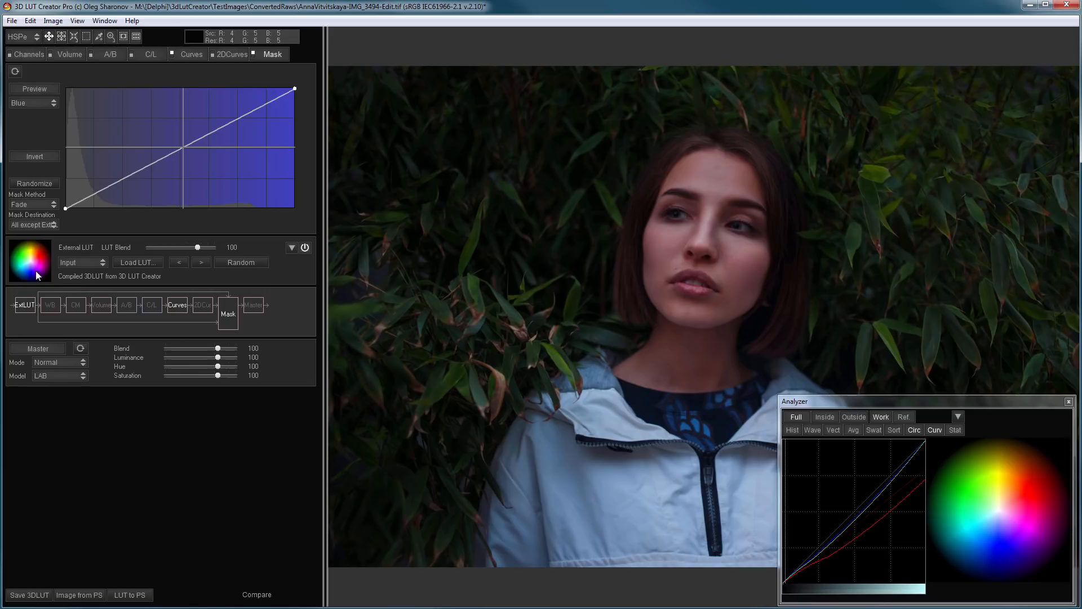
# Swap the current and external LUTs, and check the effect of the external LUT by switching it off and on.
pyautogui.click(30, 21)
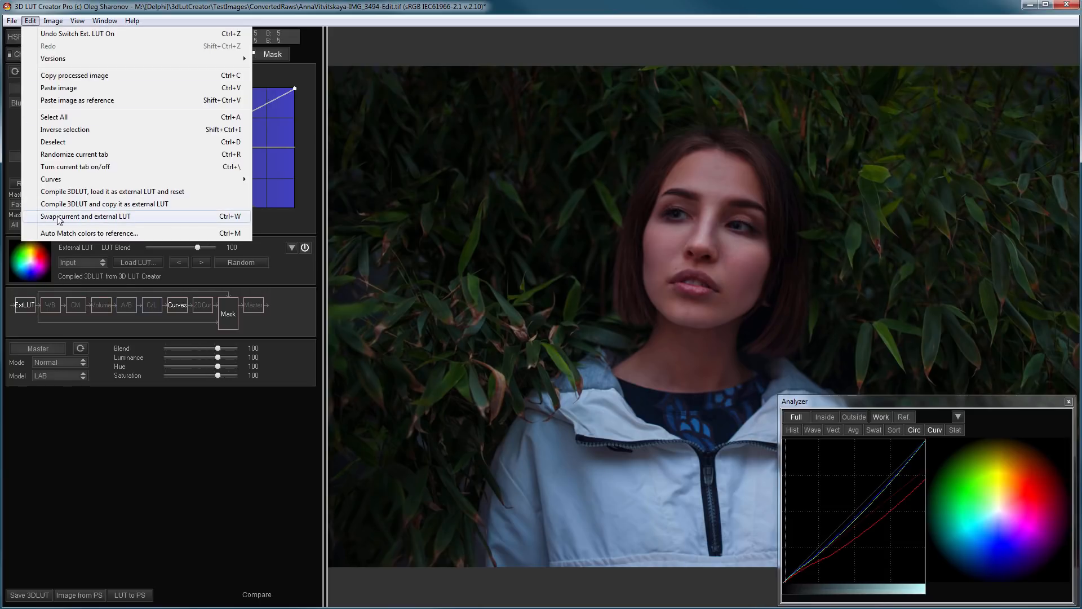
pyautogui.click(103, 219)
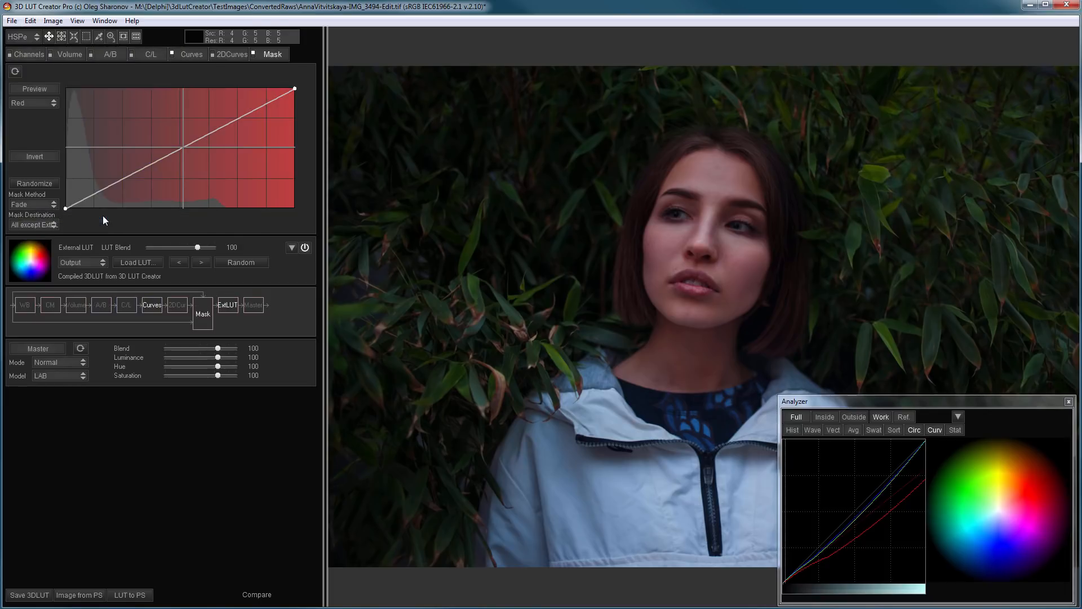
pyautogui.click(308, 247)
pyautogui.click(308, 247)
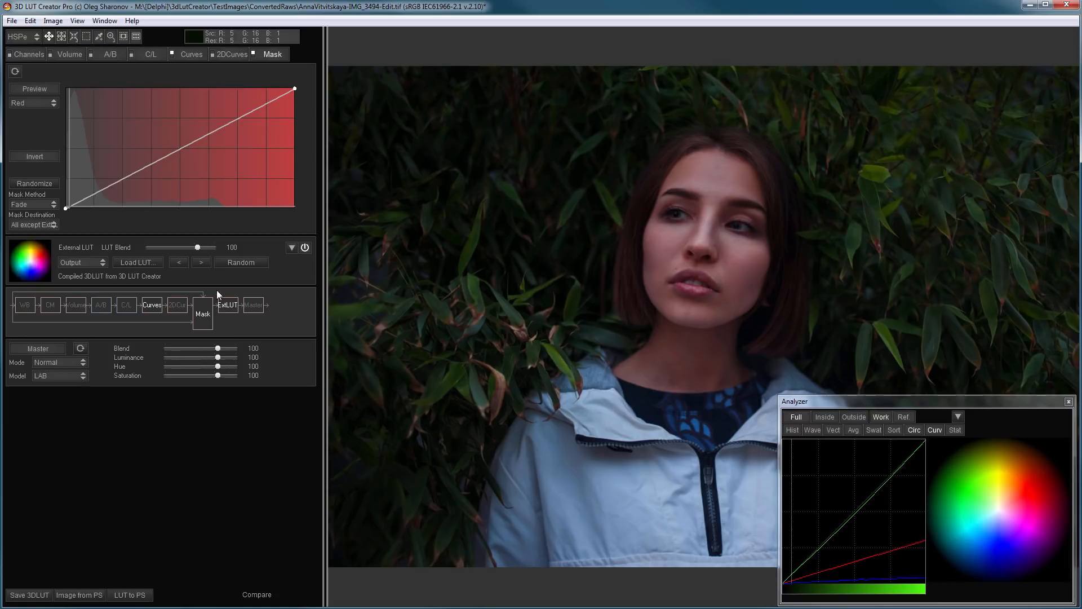
# Check the Curves adjustments by switching them off and on, and set the green curve's shadow point to 31/0.
pyautogui.click(171, 53)
pyautogui.click(171, 53)
pyautogui.click(187, 53)
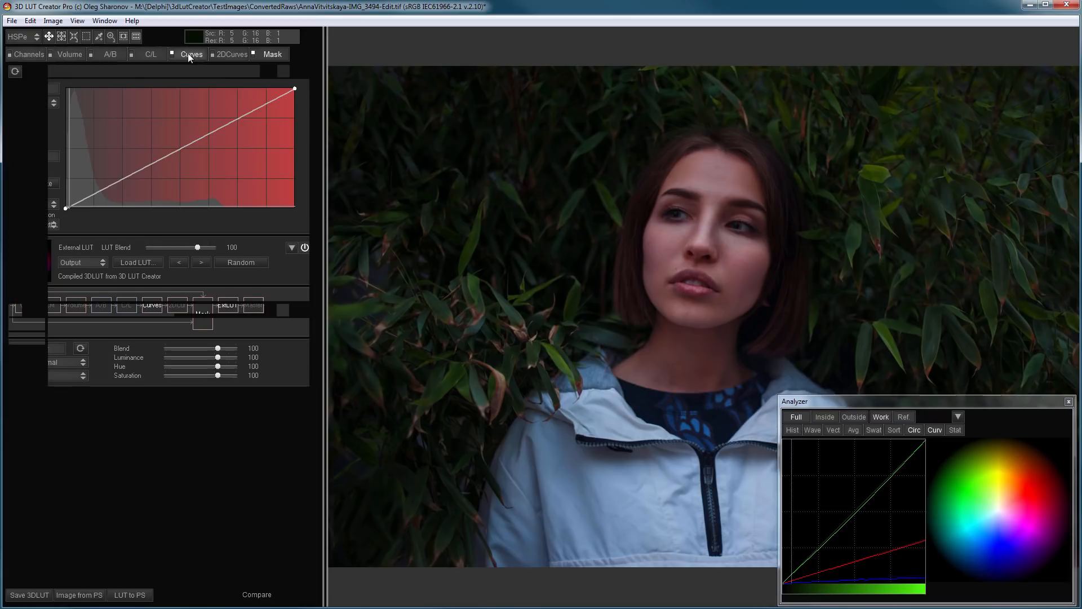
pyautogui.click(140, 309)
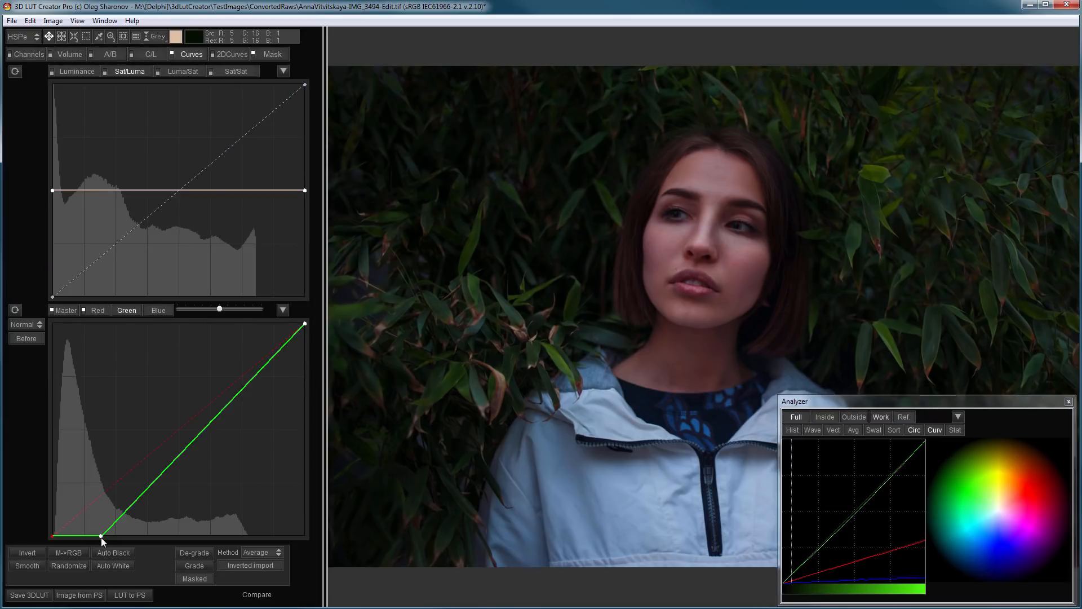
pyautogui.moveTo(101, 537); pyautogui.dragTo(102, 536)
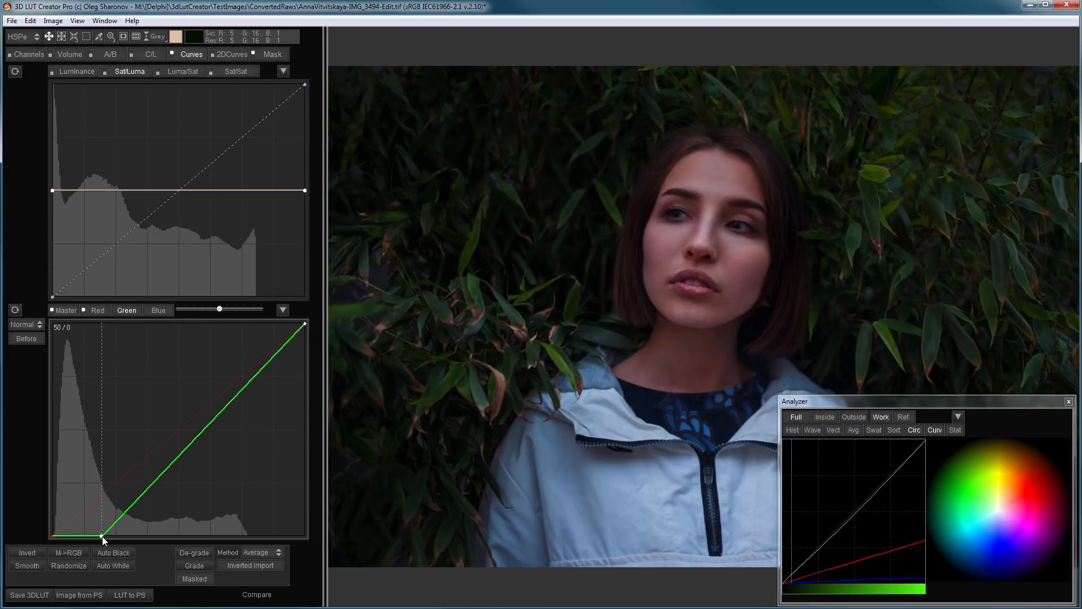
pyautogui.moveTo(101, 537); pyautogui.dragTo(83, 536)
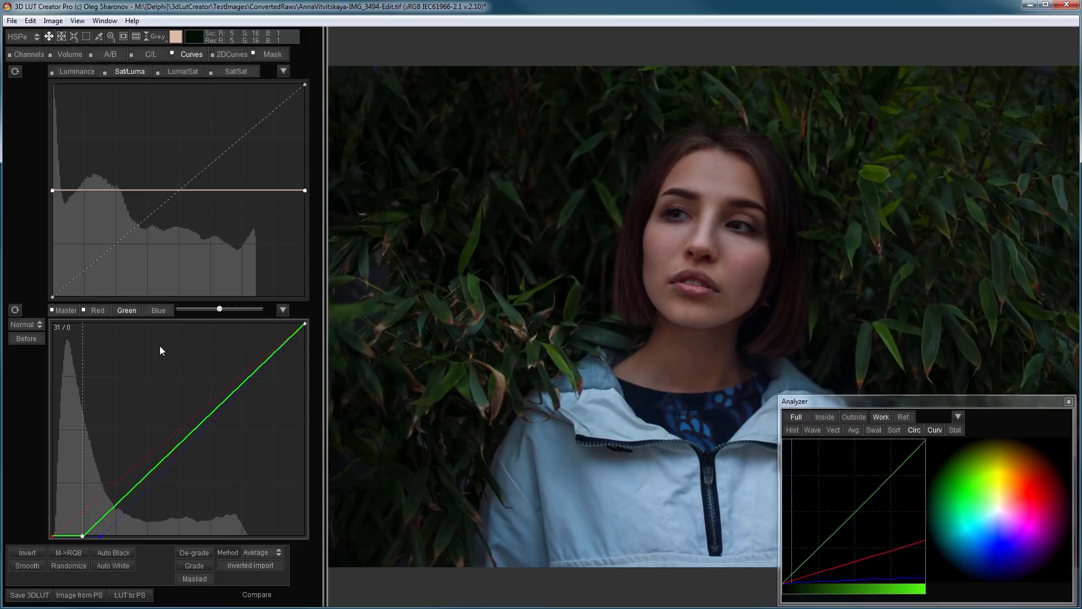
# Set the blue curve's shadow point to 61/0 and compare the portrait before and after the grade.
pyautogui.click(161, 310)
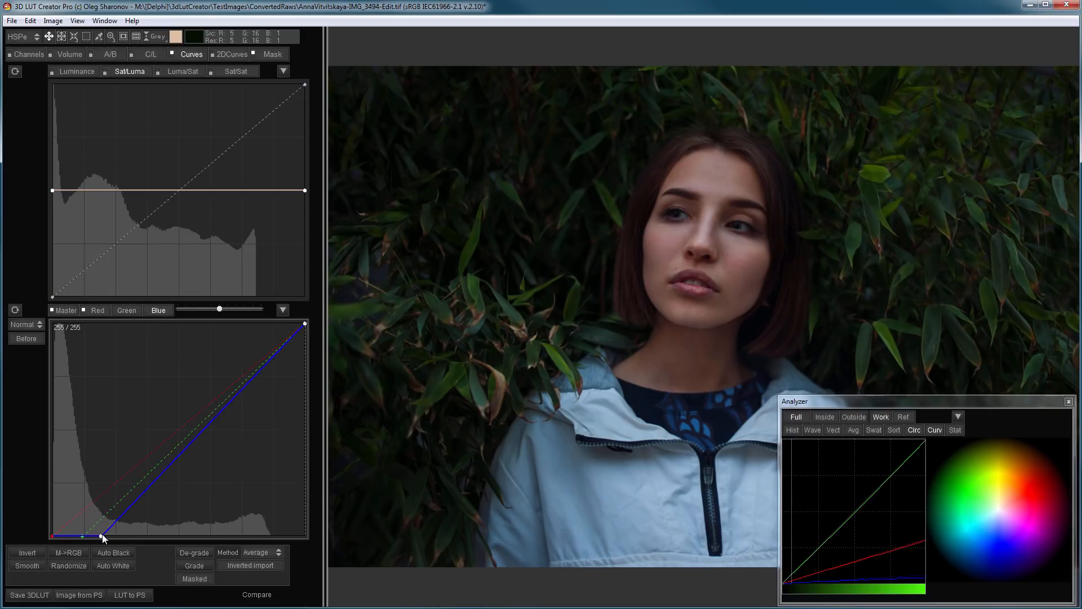
pyautogui.moveTo(103, 536); pyautogui.dragTo(113, 539)
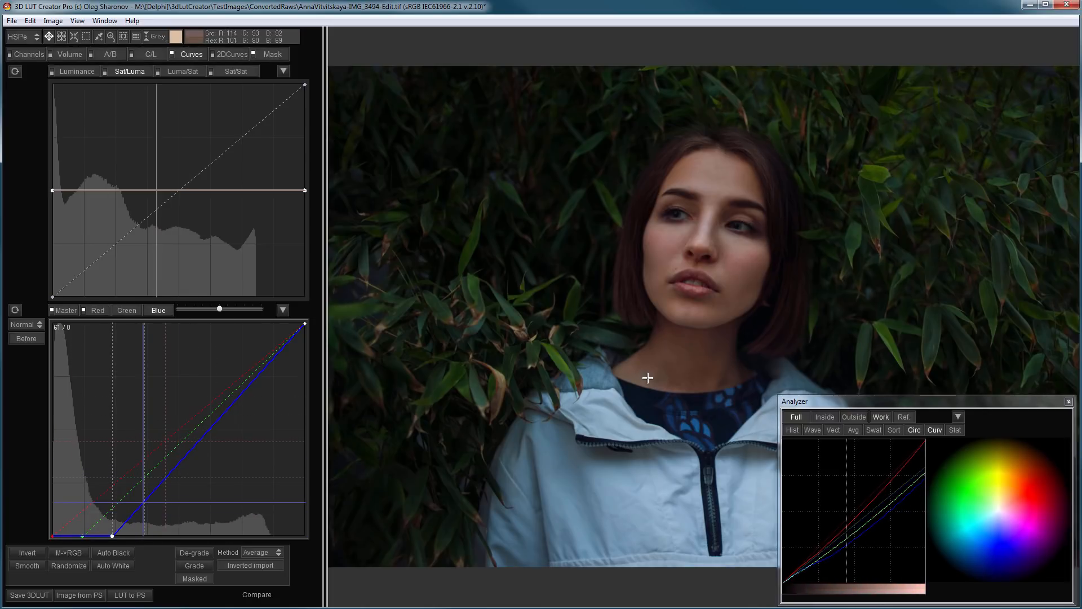
pyautogui.press('space')
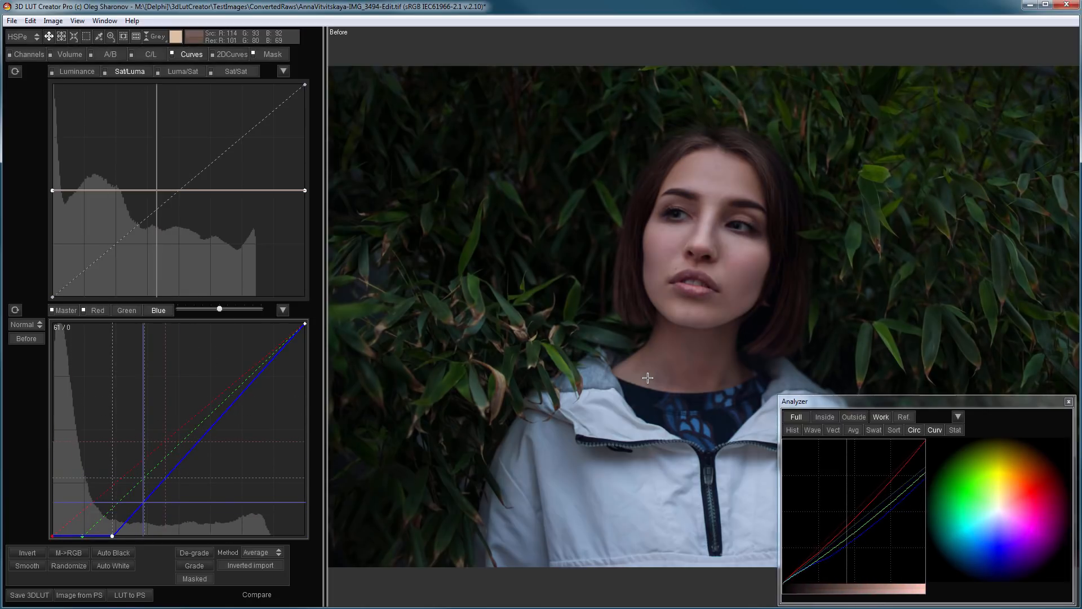
pyautogui.press('space')
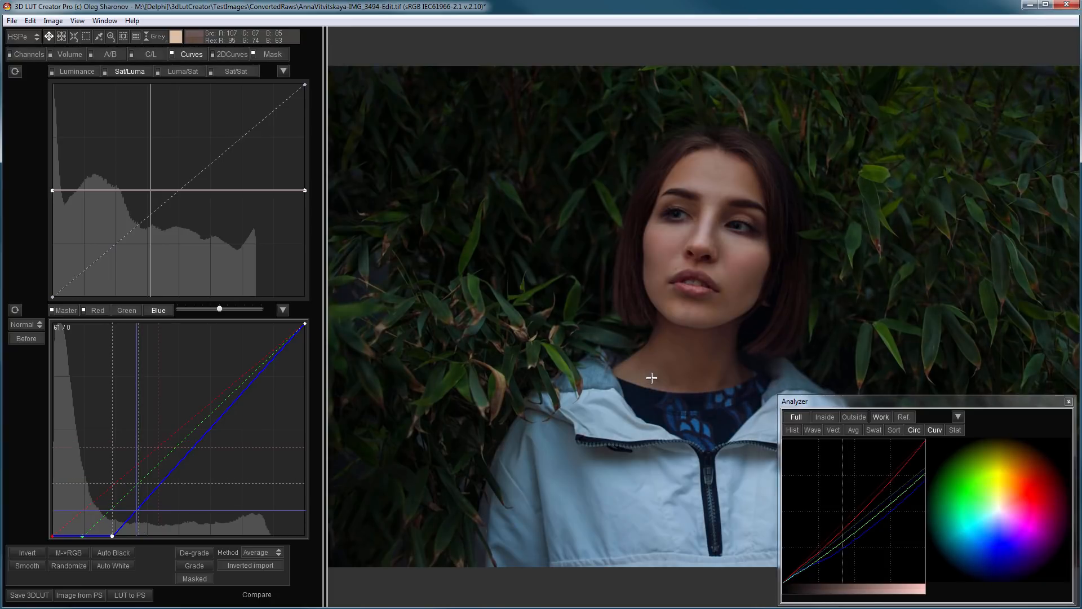